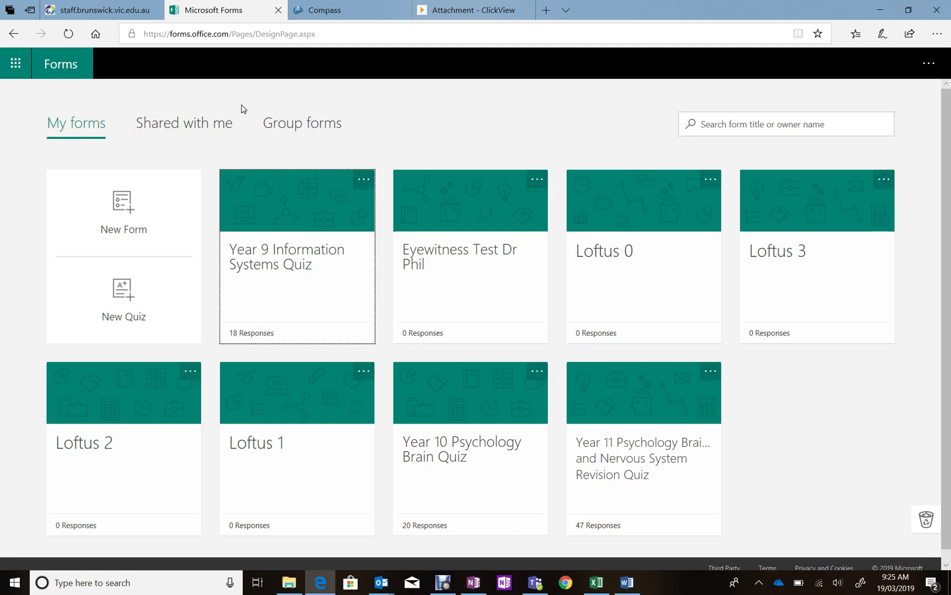
- Look at the forms shared with this account and return to the account's own forms
left_click(191, 124)
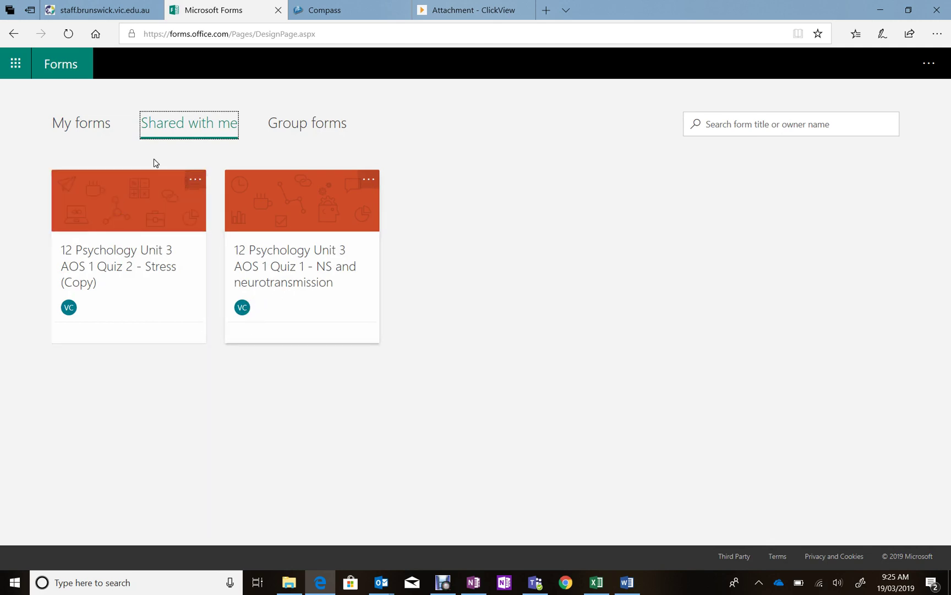
left_click(94, 125)
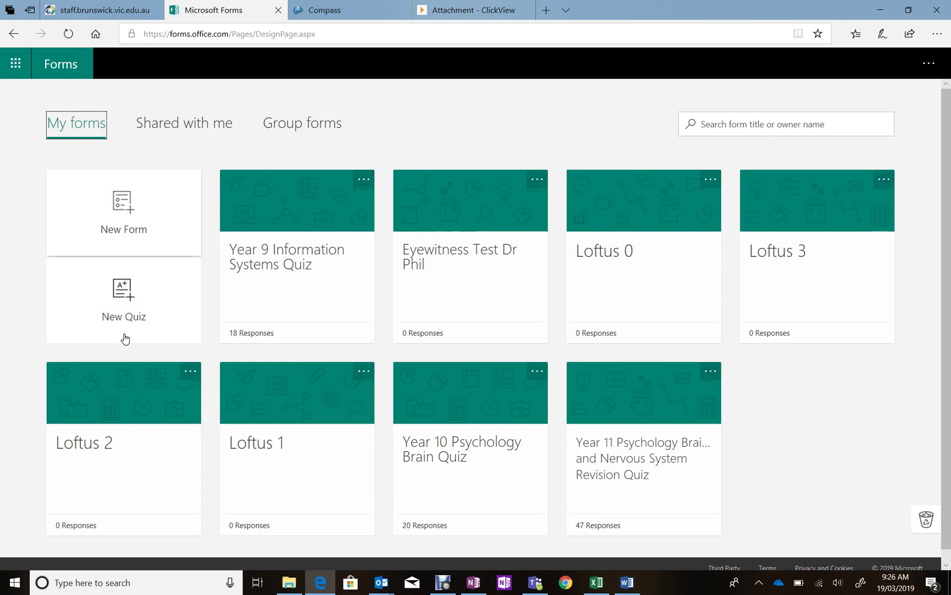
- Create a new quiz titled "QUIZ TITLE" with the description "DESCRIPTION"
left_click(135, 304)
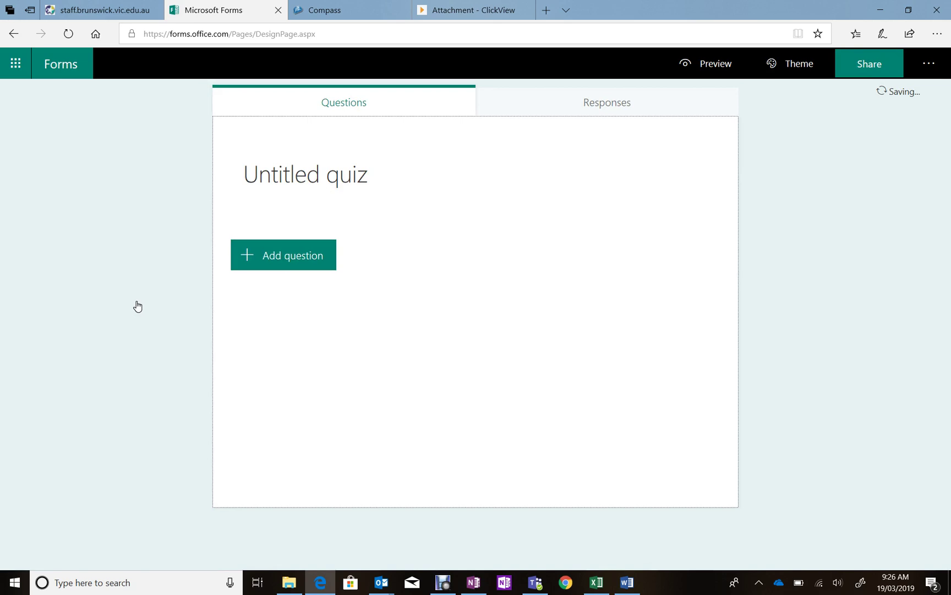
left_click(370, 178)
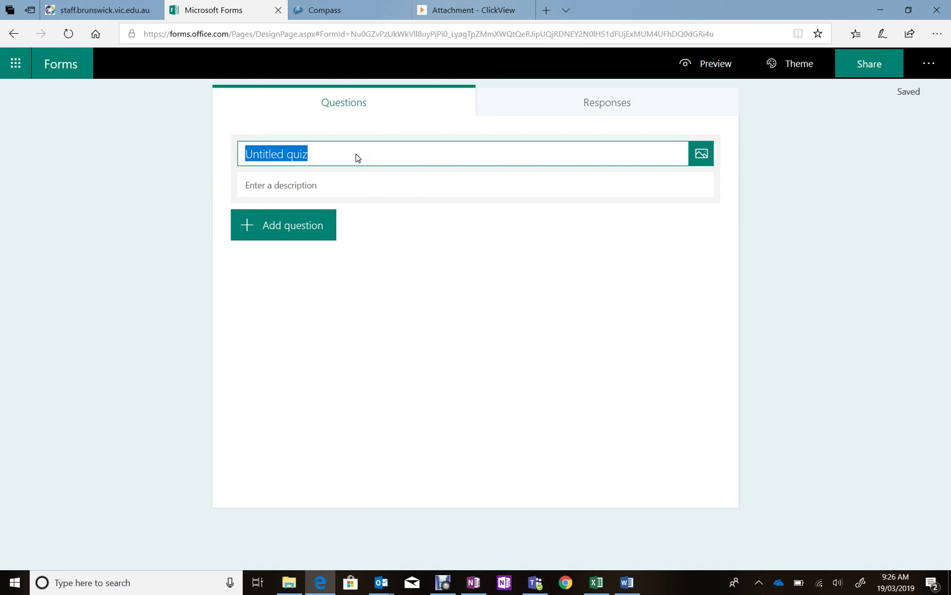
type("QUIZ TIT")
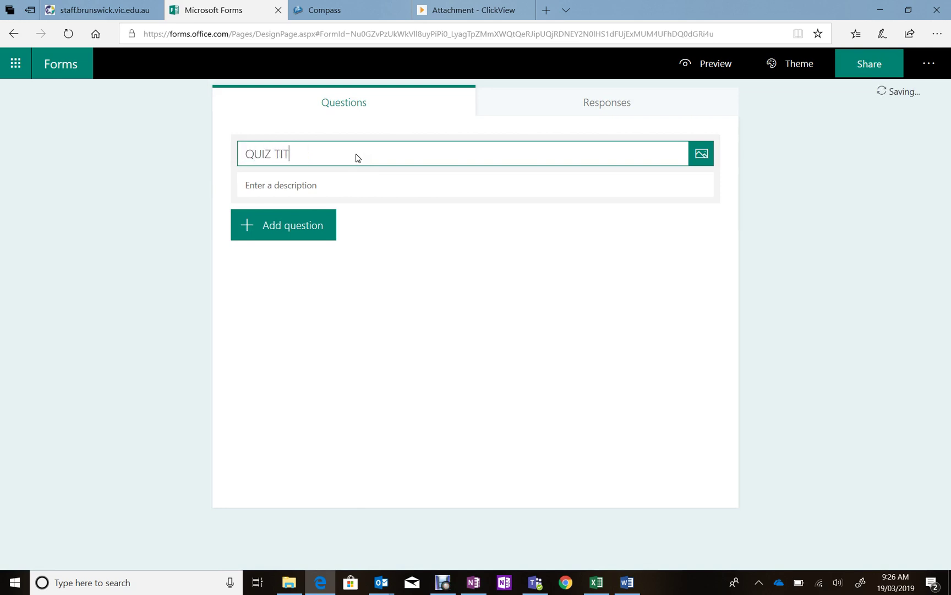
type("LE")
left_click(427, 289)
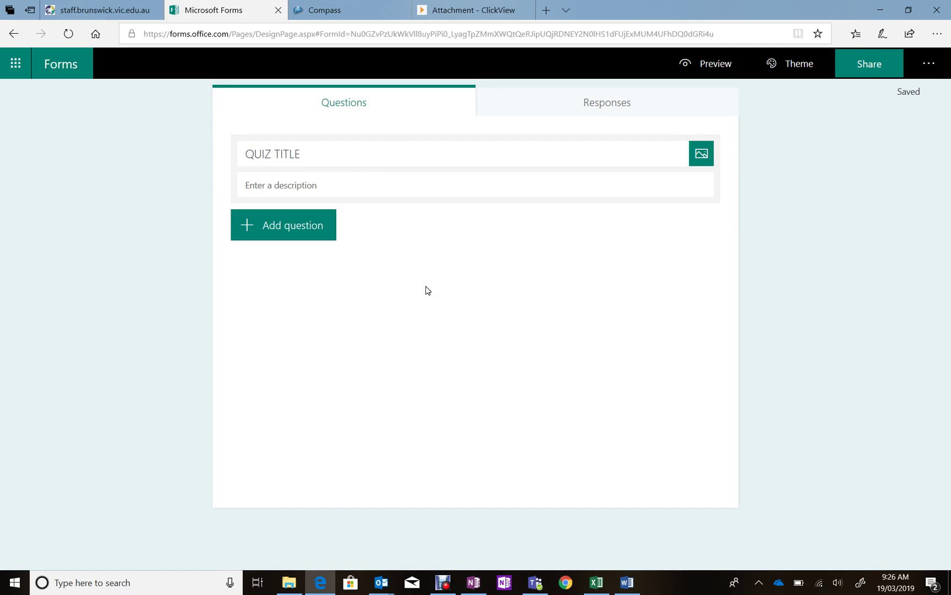
left_click(301, 188)
type("DESCRI")
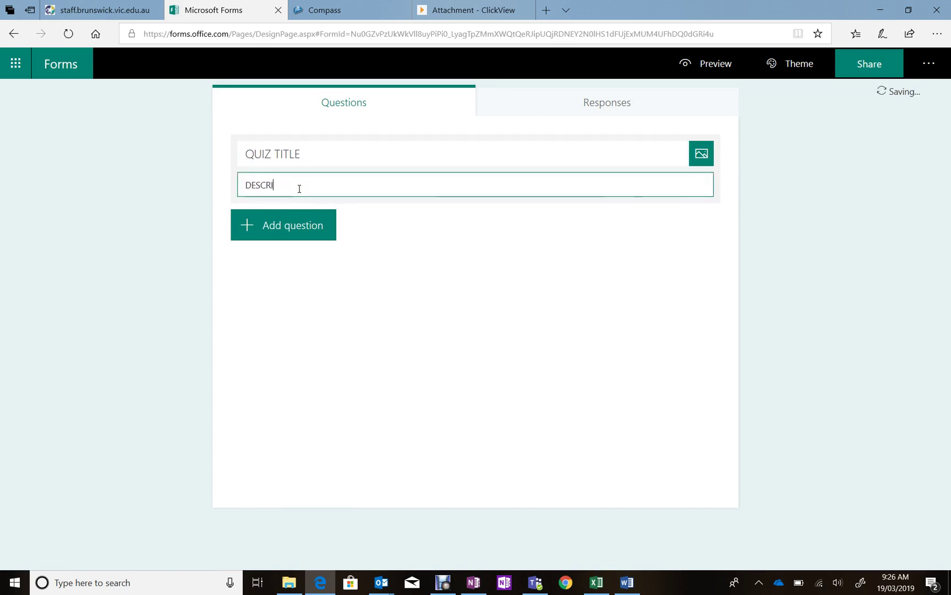
type("PTION")
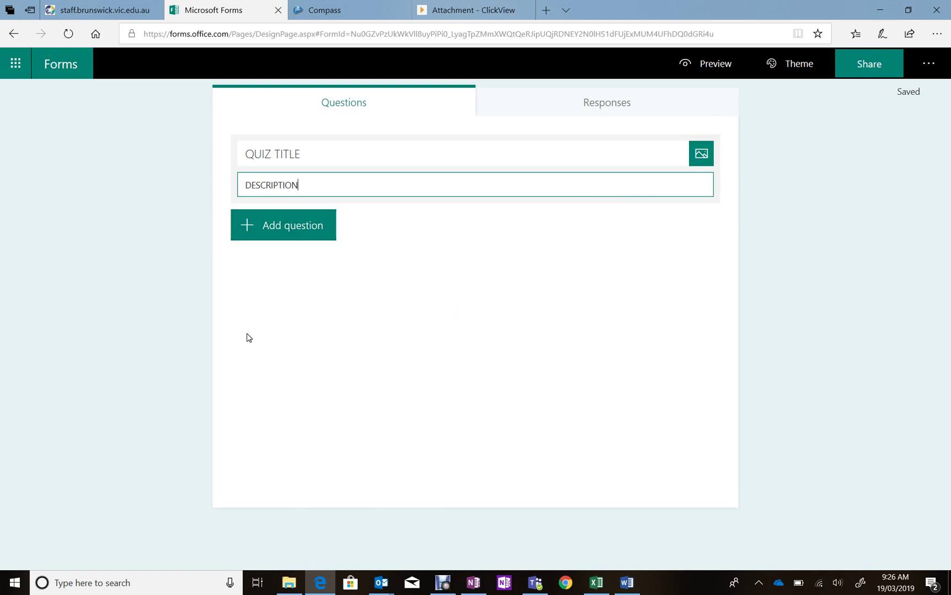
- Add a choice question to the quiz with the text "This is a question"
left_click(292, 233)
left_click(296, 242)
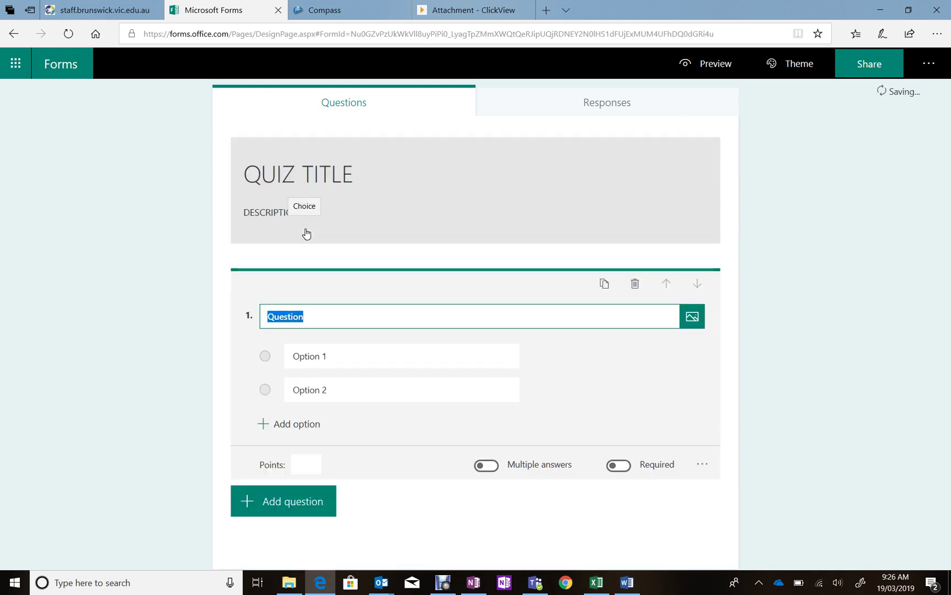
type("This i")
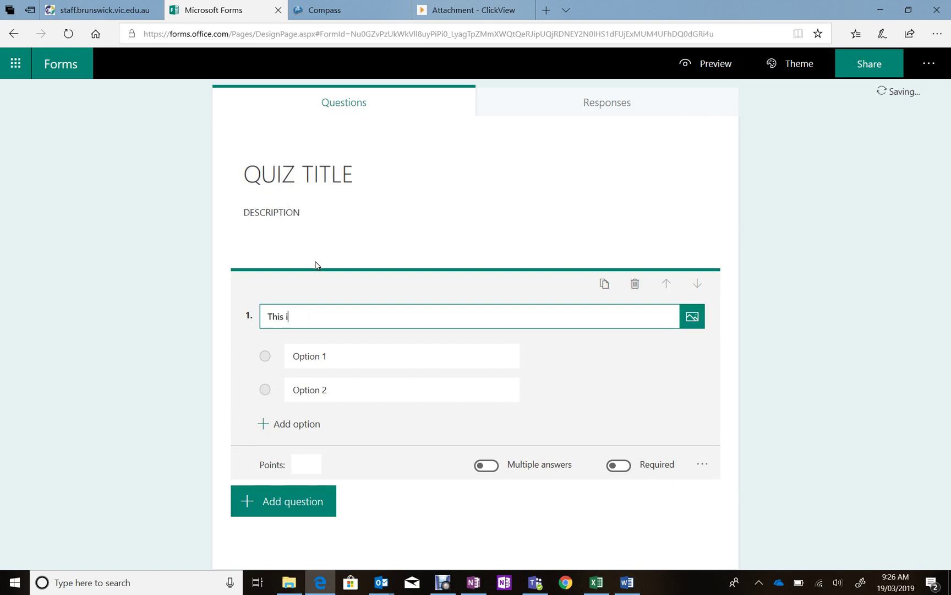
type("s a question")
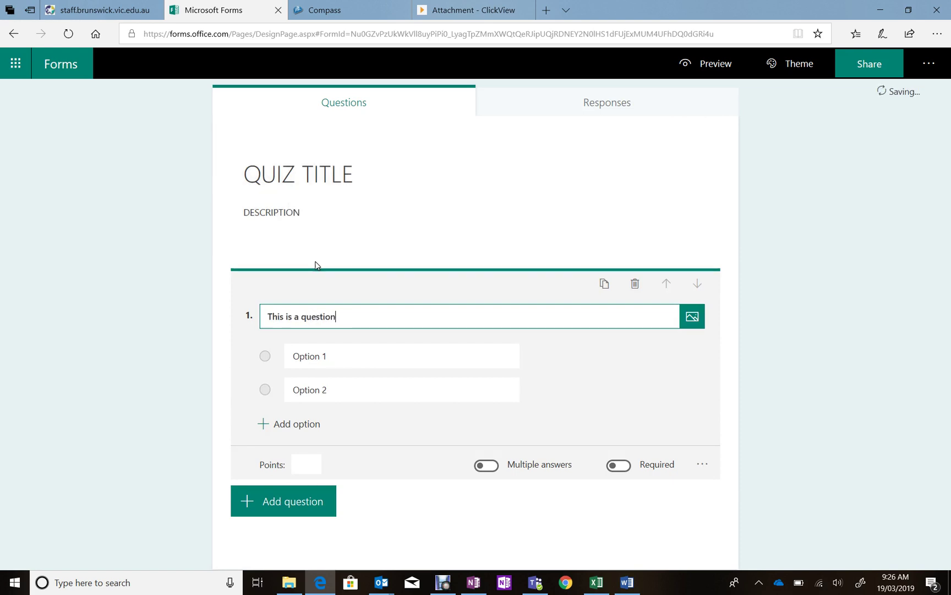
- Give the question four answer options named a, b, c and d
left_click(341, 352)
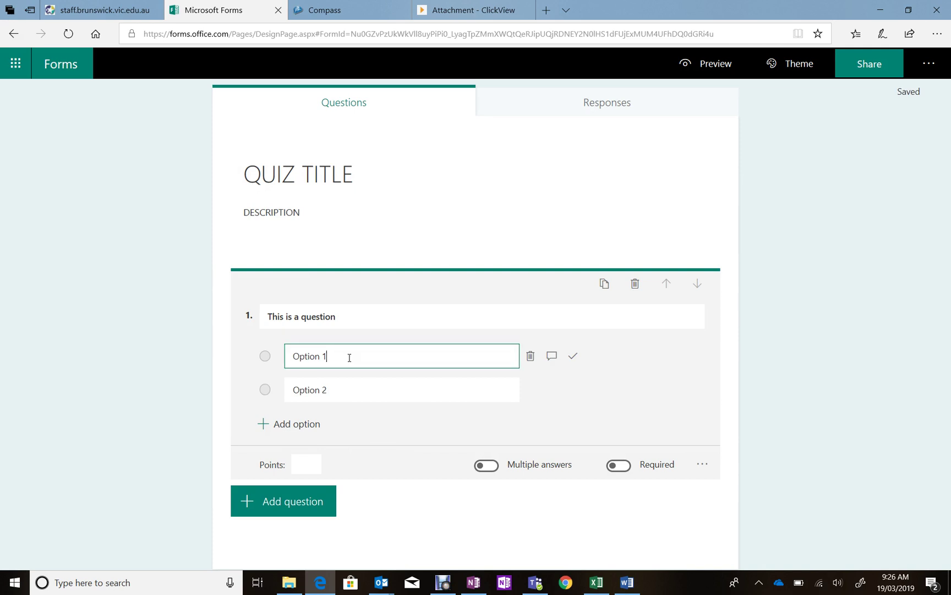
left_click_drag(349, 354, 231, 362)
type("a")
left_click(361, 389)
left_click_drag(362, 389, 284, 390)
type("b")
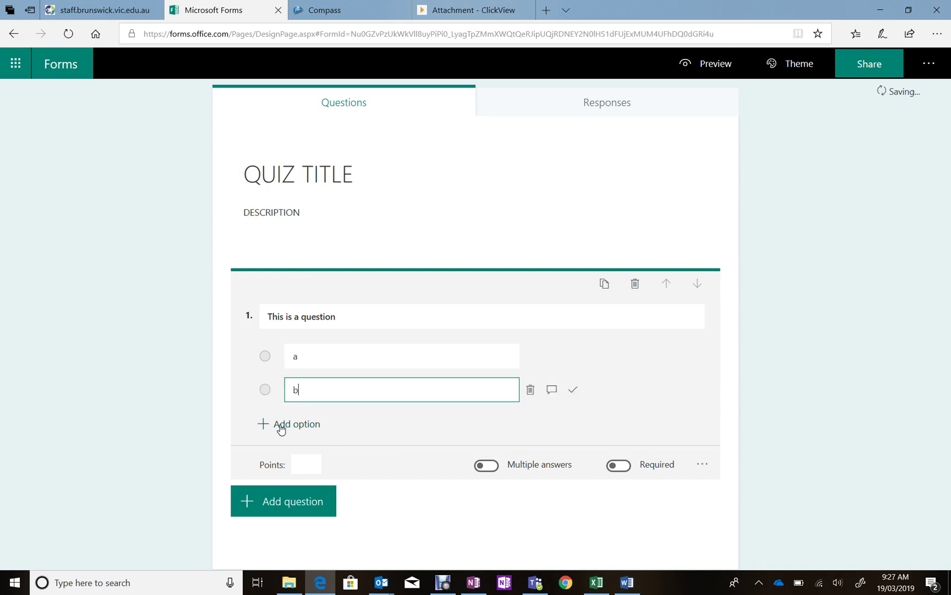
left_click(278, 425)
type("c")
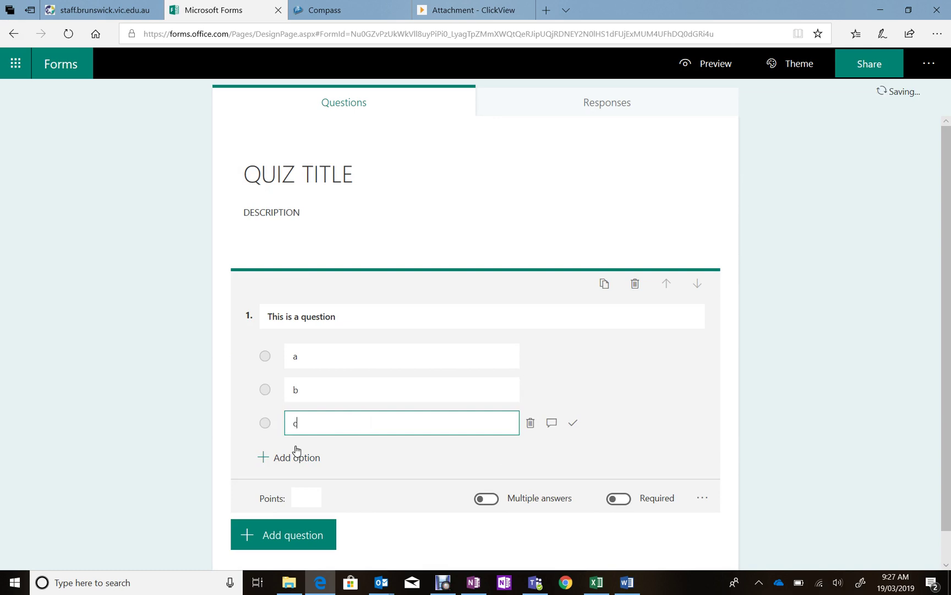
left_click(296, 457)
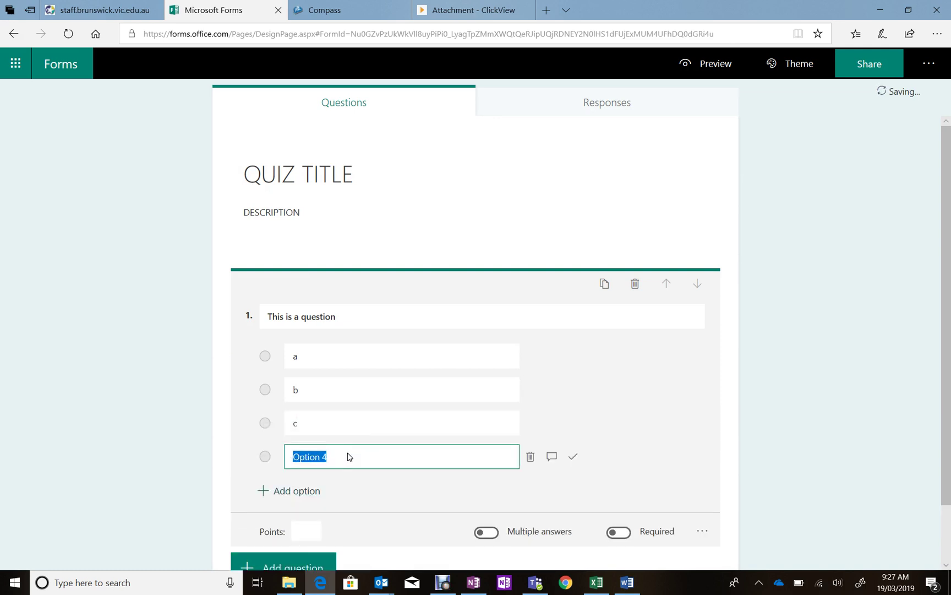
type("d")
- Set the question's worth to 1 point and make answering it required
scroll(605, 444, "down", 1)
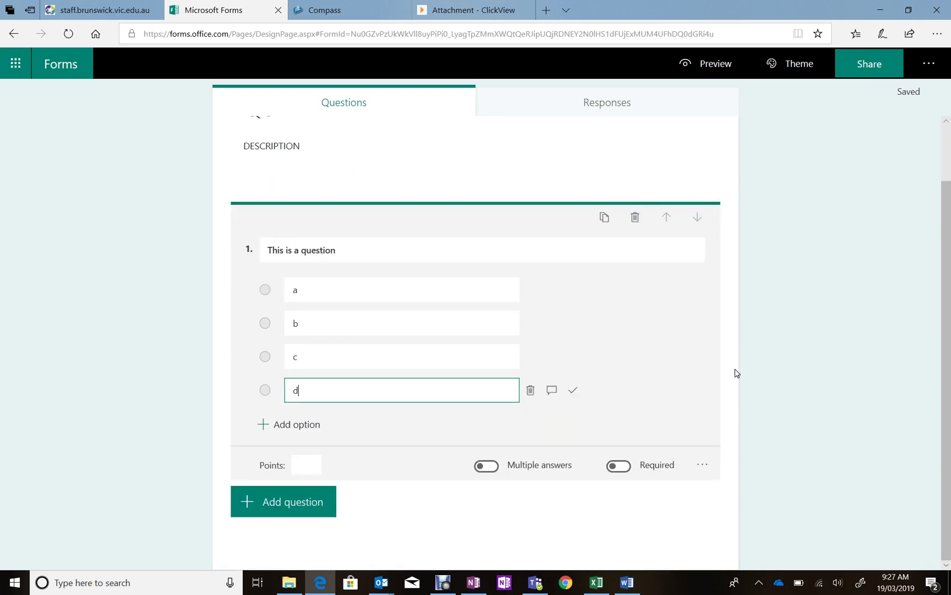
left_click(308, 463)
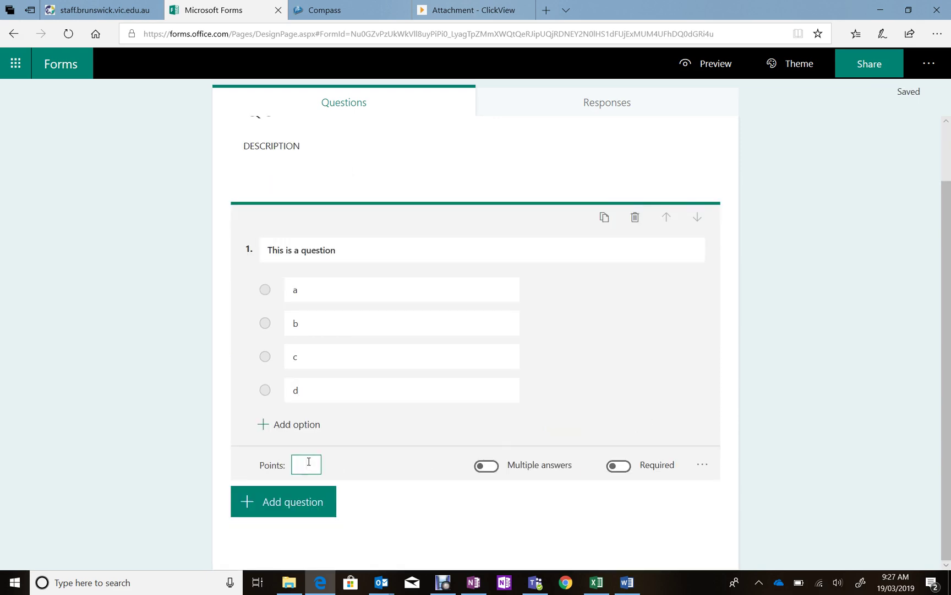
type("1")
left_click(626, 472)
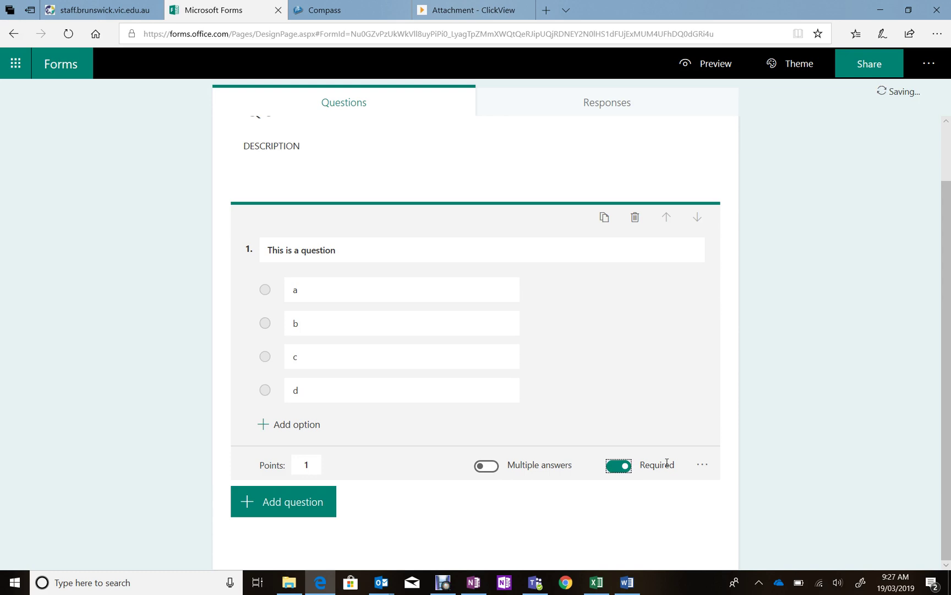
- Turn on shuffling of the answer options for question 1 and close its editor
left_click(703, 467)
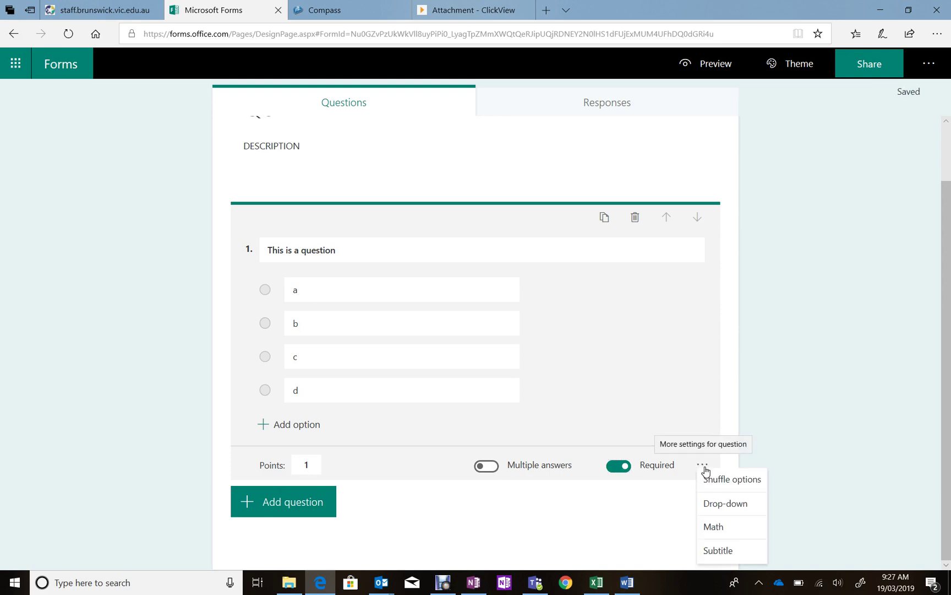
left_click(722, 482)
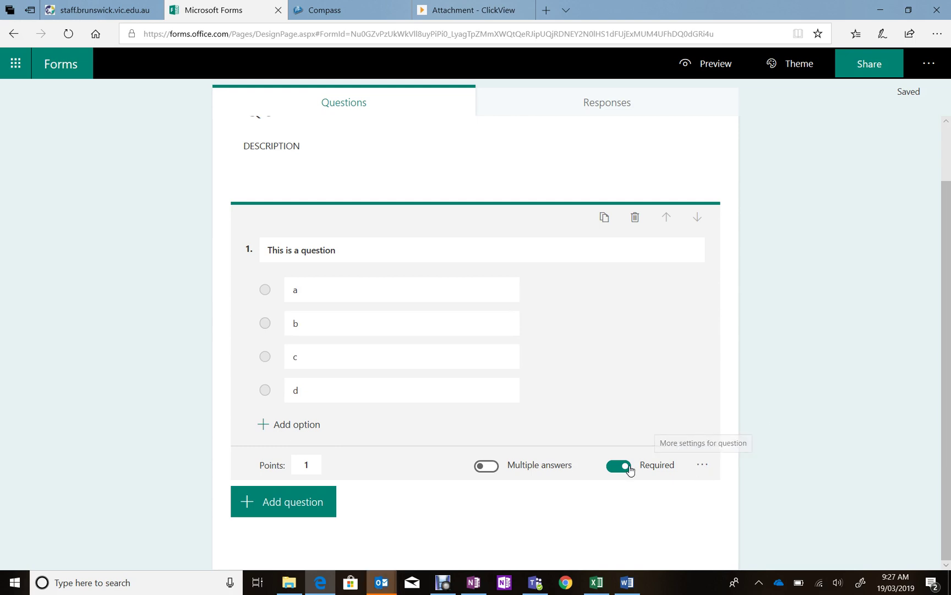
left_click(703, 465)
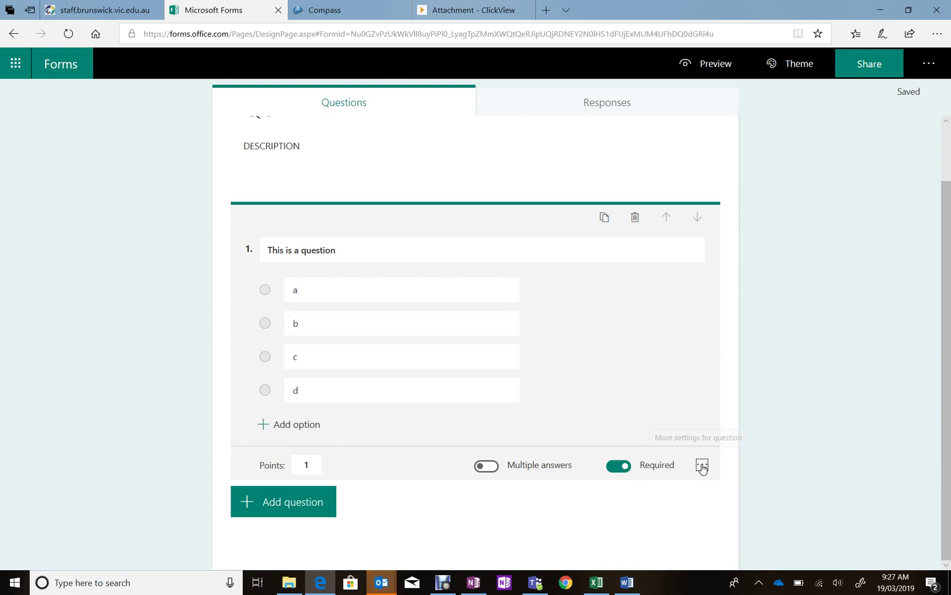
left_click(806, 354)
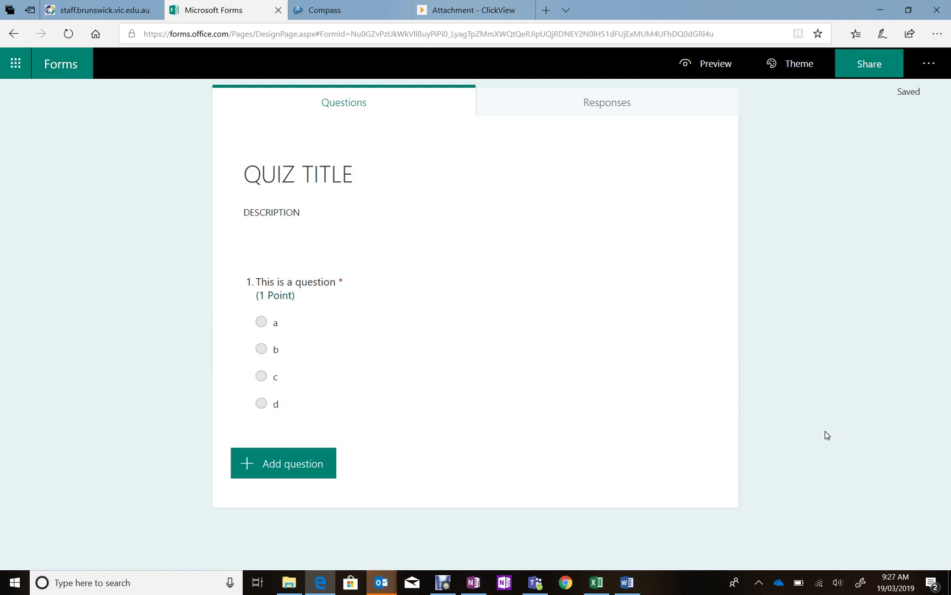
- Mark option b of question 1 as the correct answer and give it the respondent message "Well done!"
left_click(582, 380)
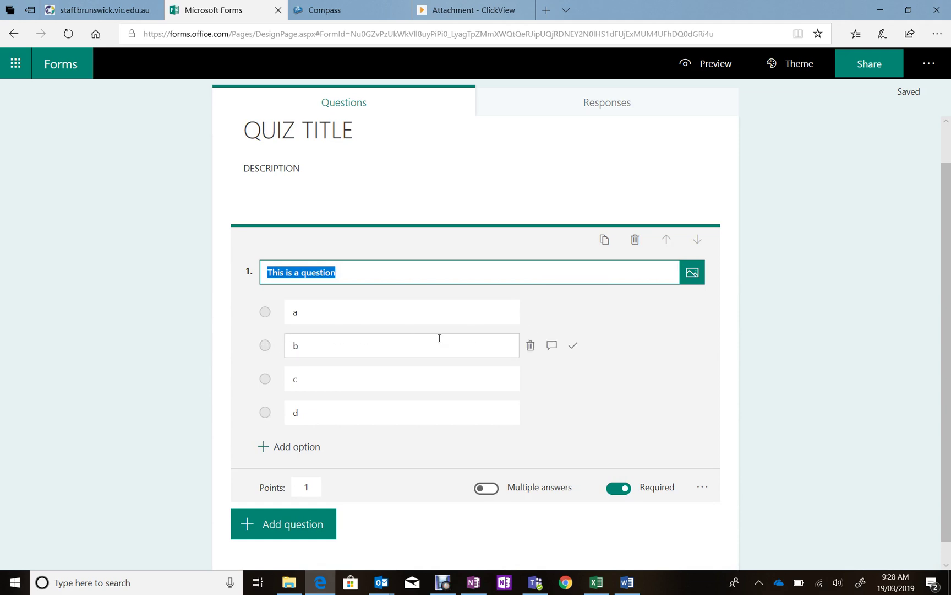
left_click(573, 347)
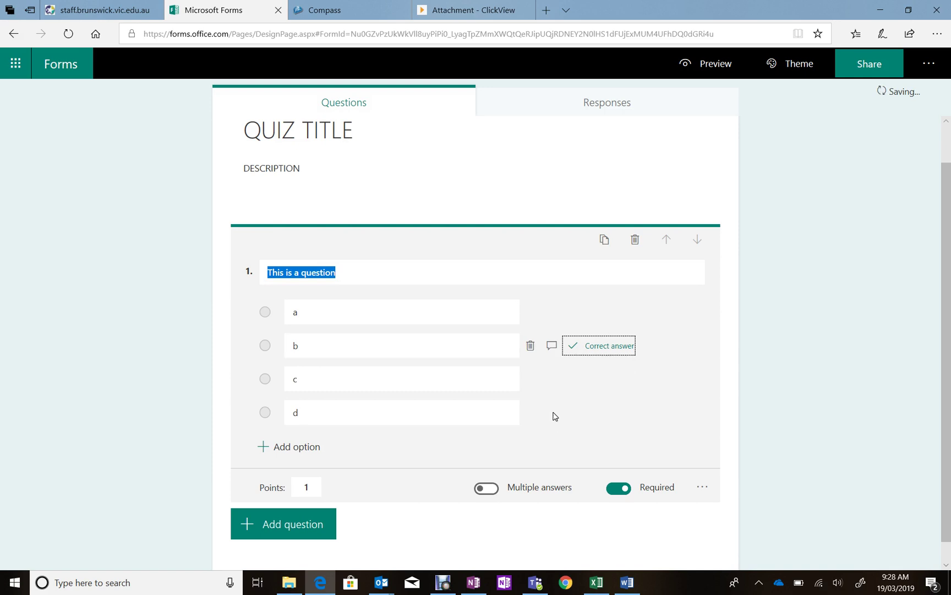
left_click(552, 347)
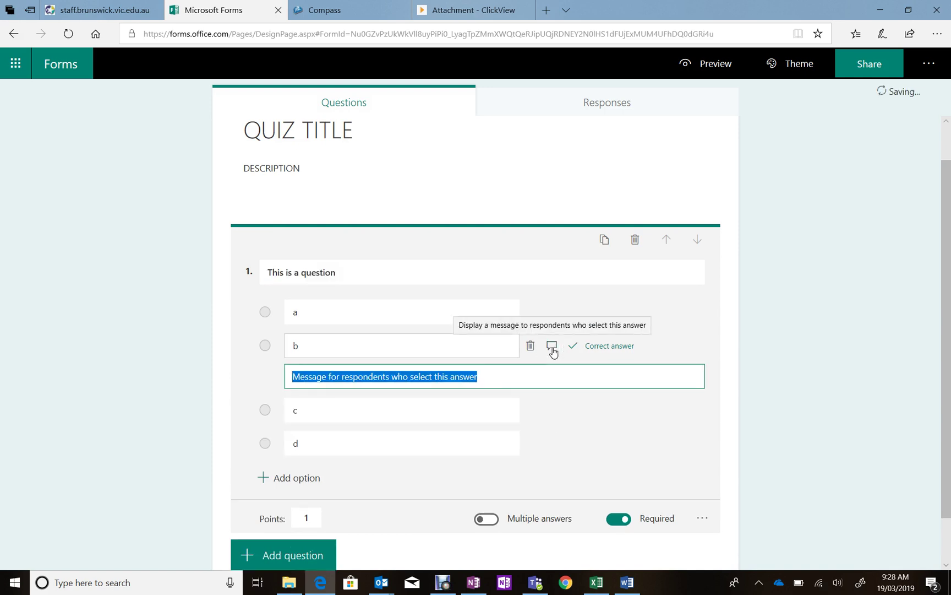
type("We")
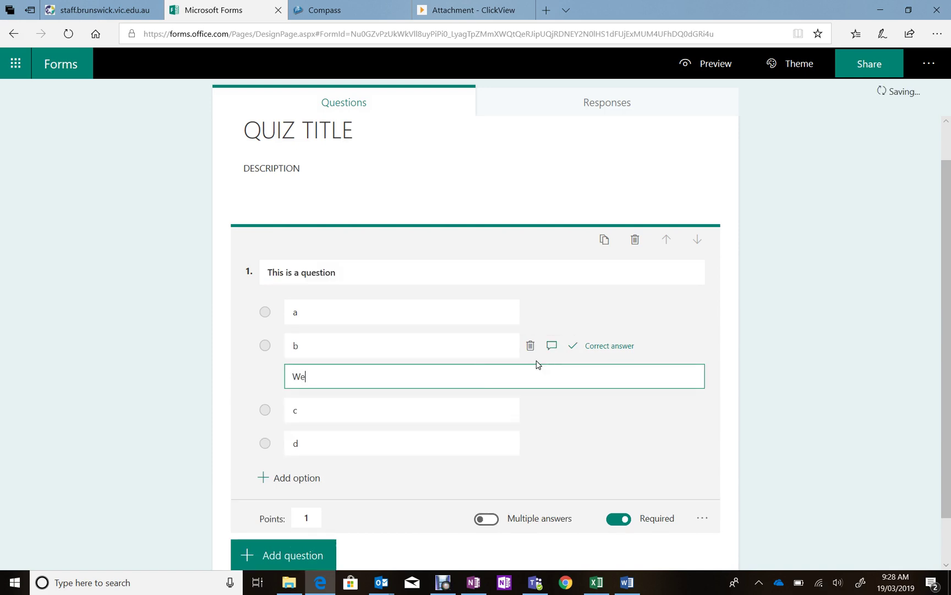
type("ll done!")
left_click(620, 419)
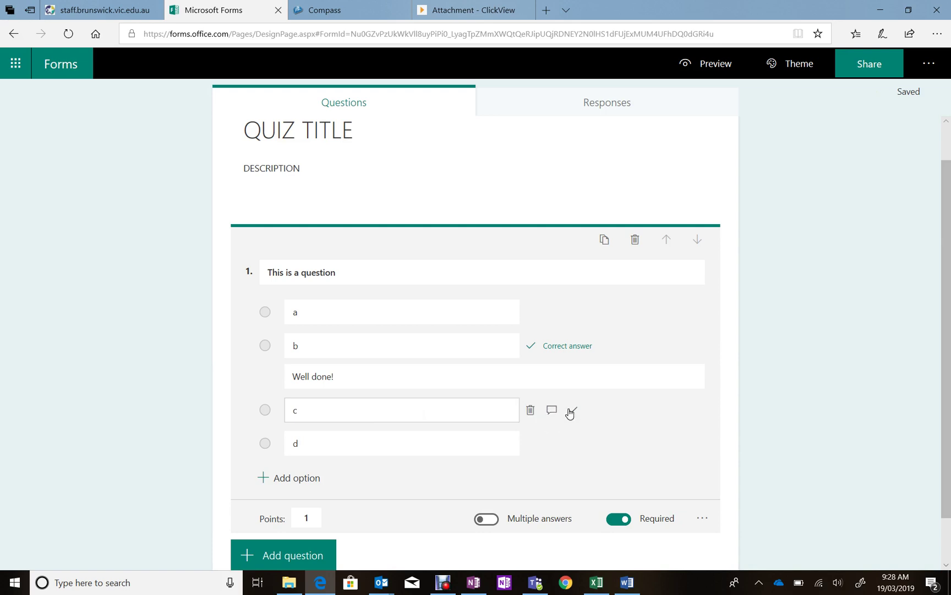
- Add the respondent message "Reminder as to why this is incorrect" to option c
left_click(552, 412)
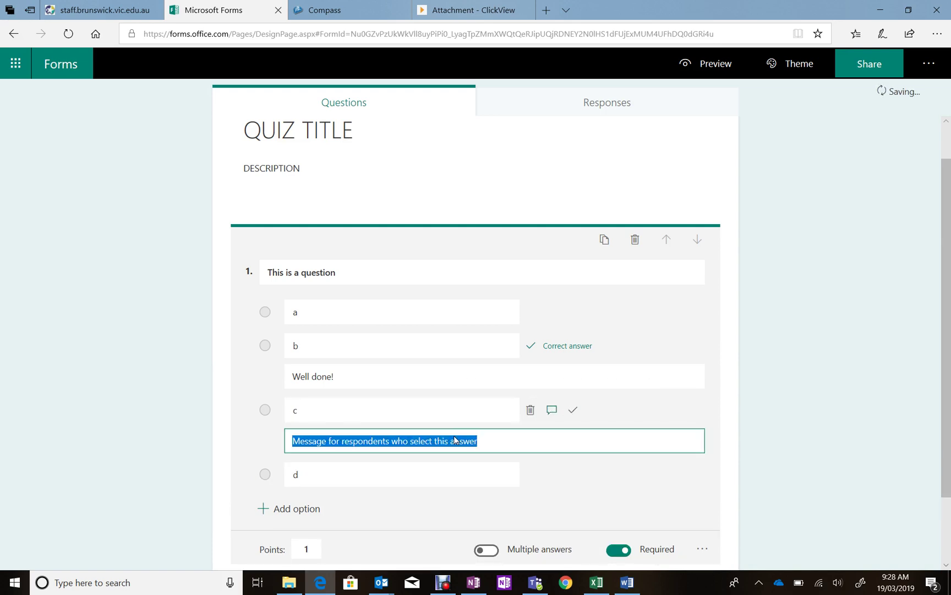
type("Reminder ")
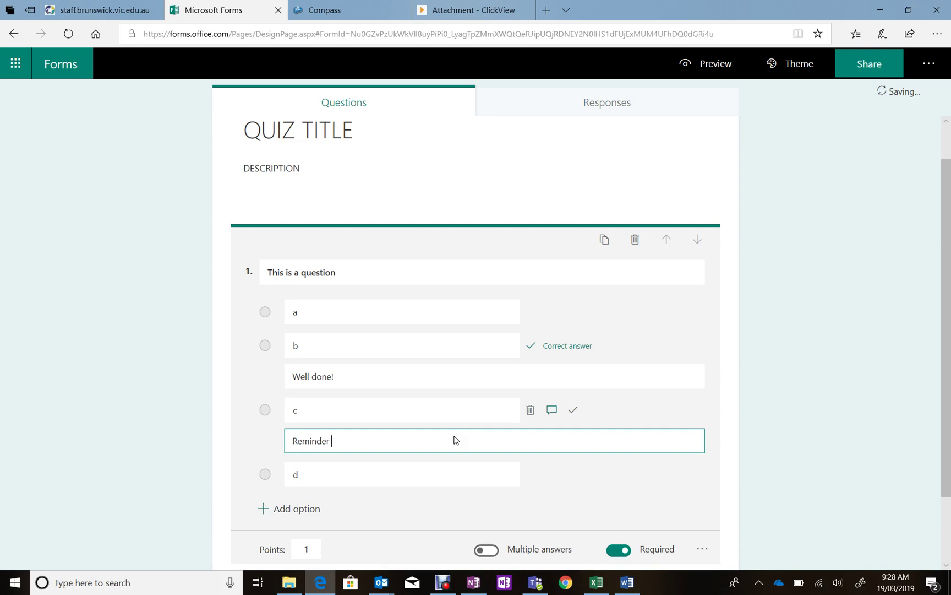
type("as to why this is incorrect")
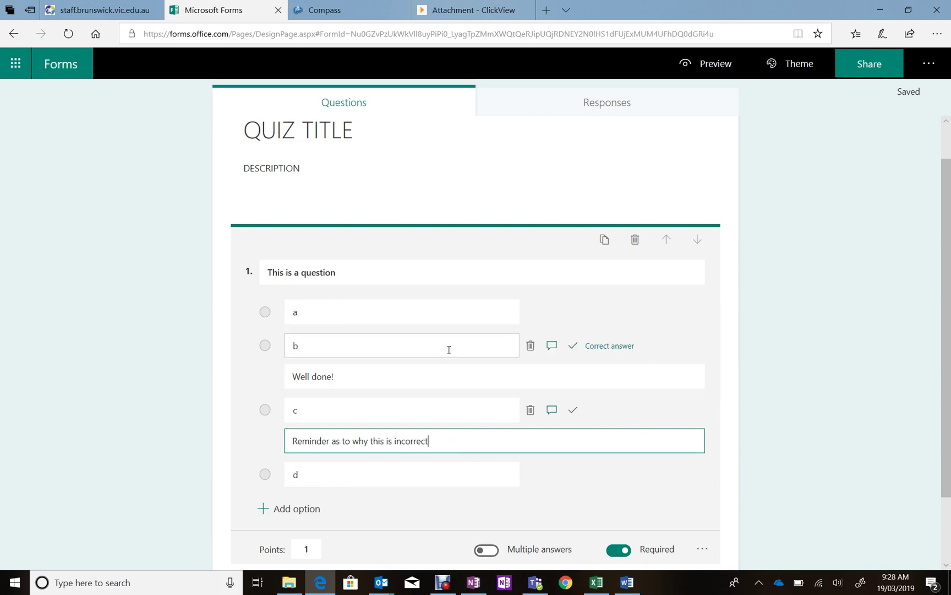
- Add a second choice question with its default text and options, and check its additional settings
scroll(756, 289, "down", 2)
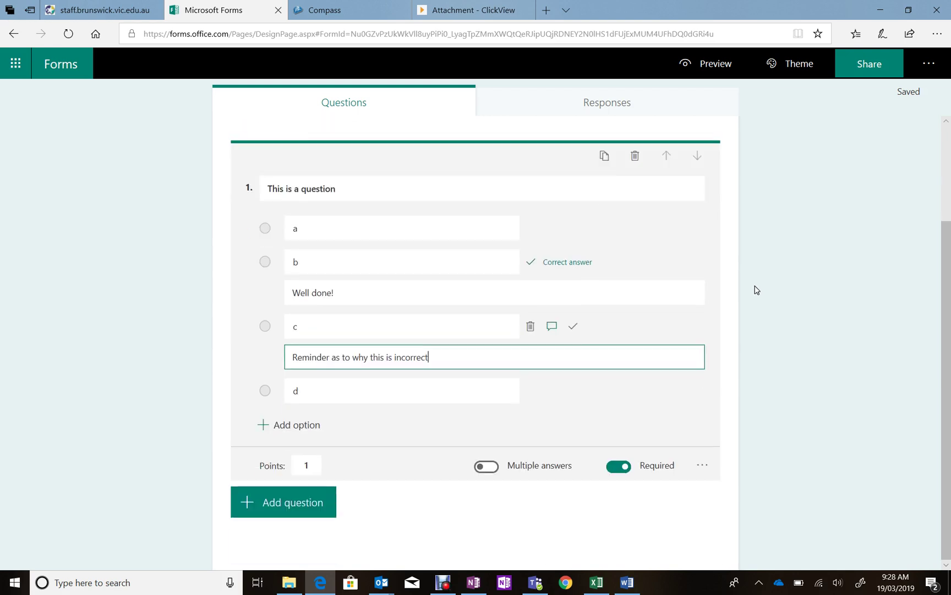
left_click(303, 503)
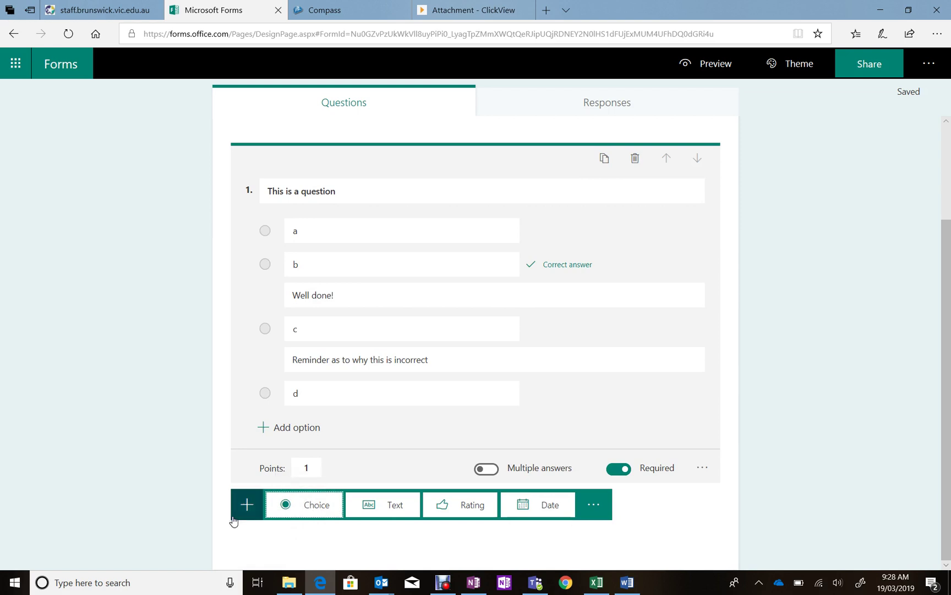
left_click(312, 505)
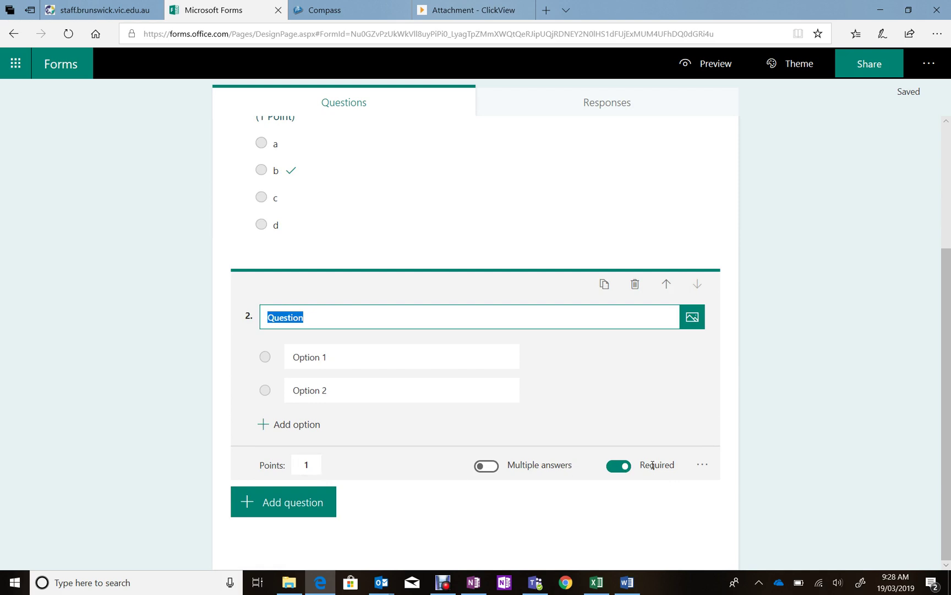
left_click(704, 464)
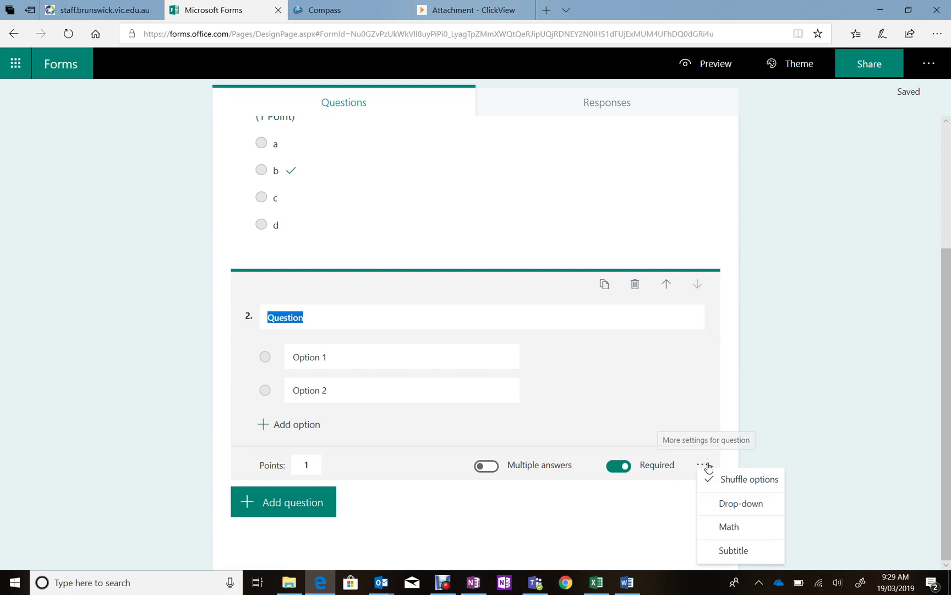
left_click(789, 373)
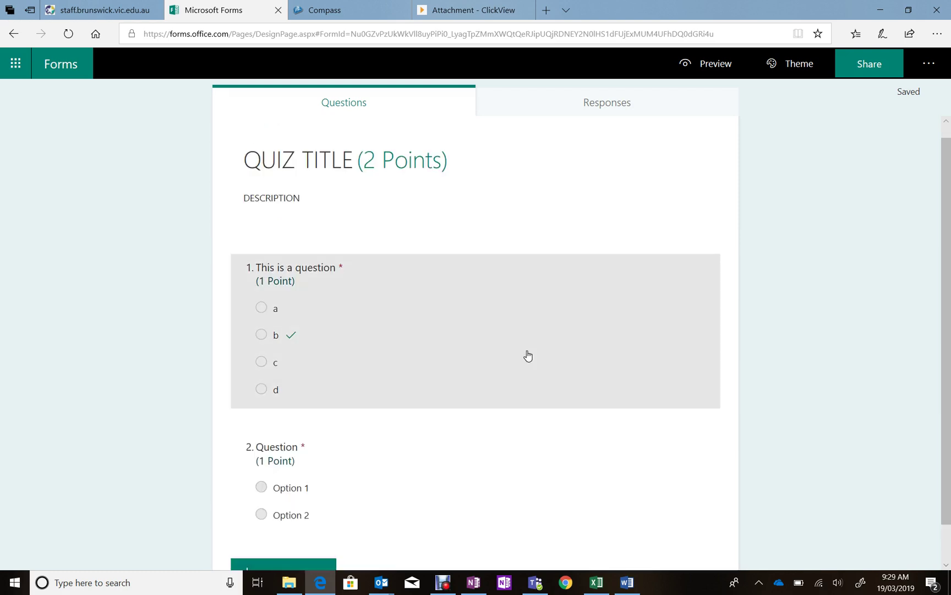
- Change the text of the second question to "question 2" and add a third and fourth answer option with default text
scroll(573, 468, "down", 1)
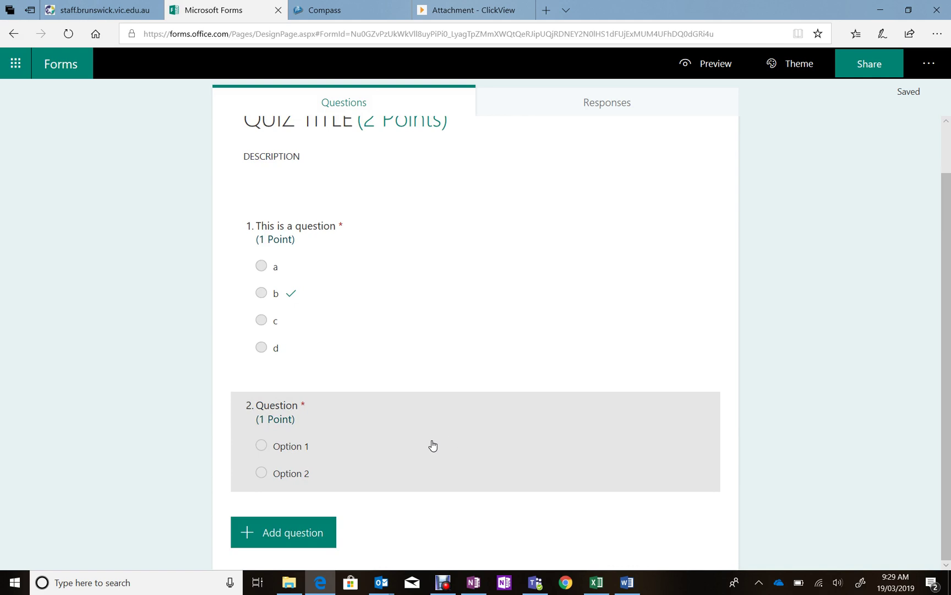
left_click(434, 445)
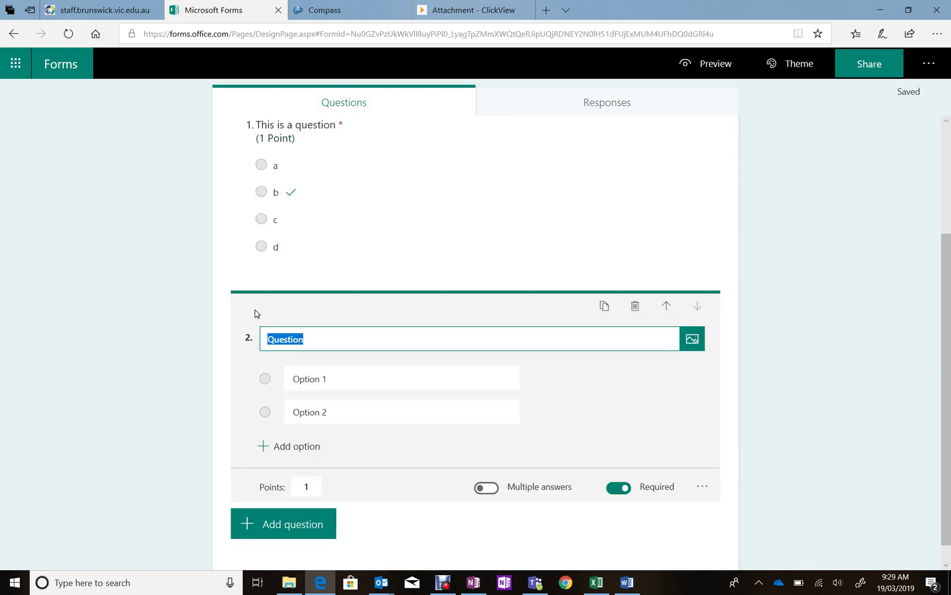
type("question")
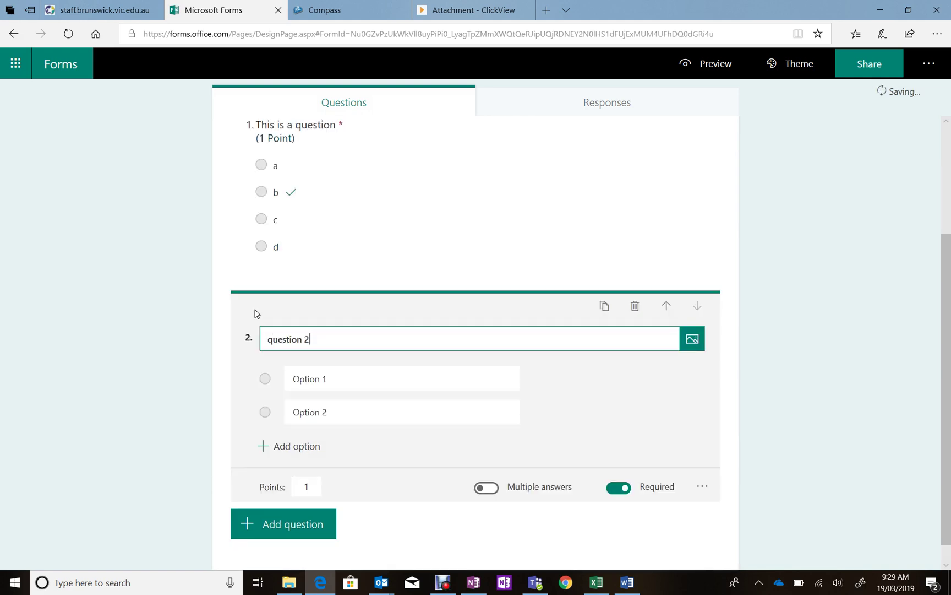
left_click(272, 446)
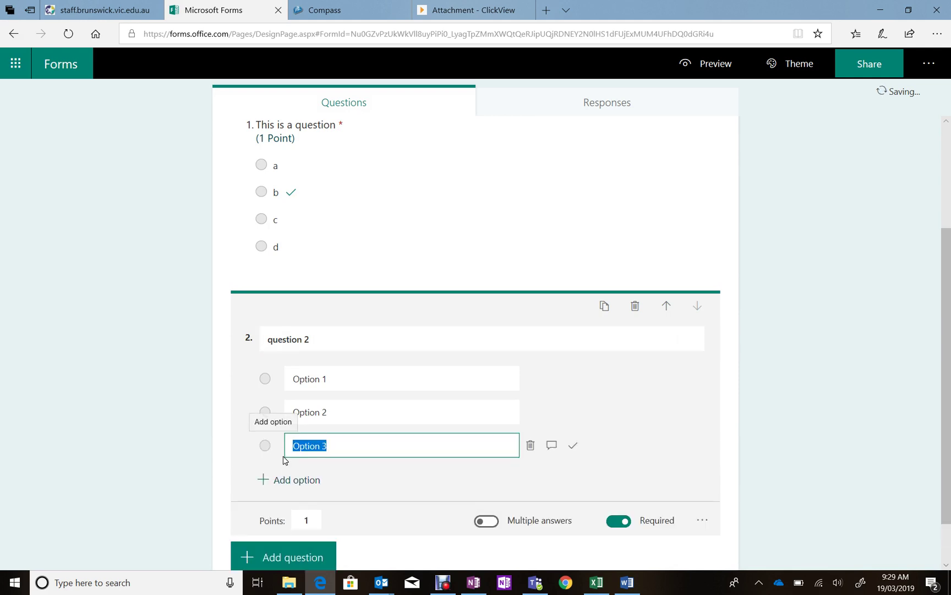
left_click(287, 483)
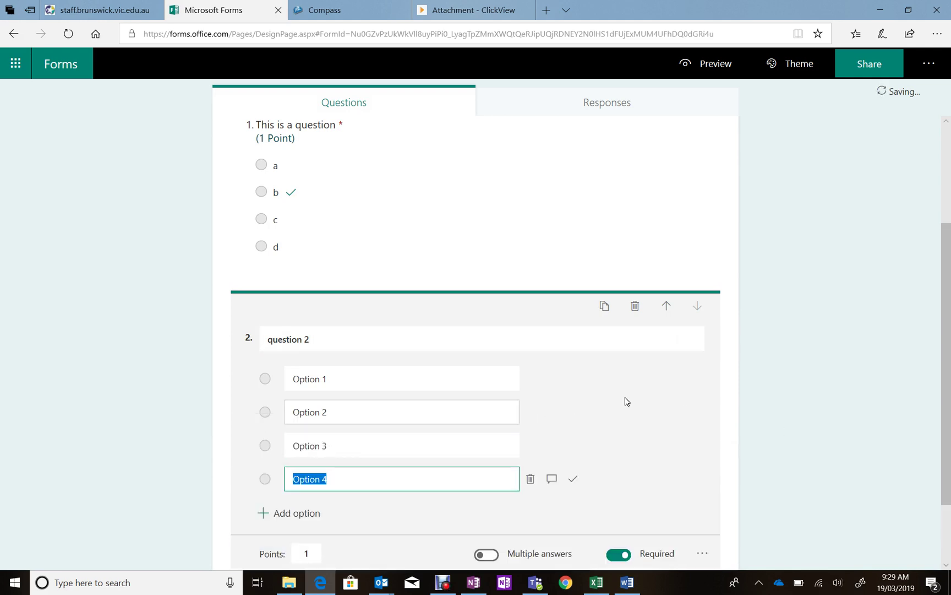
- Mark Option 2 of question 2 as the correct answer and give it the respondent message "feedback"
left_click(573, 412)
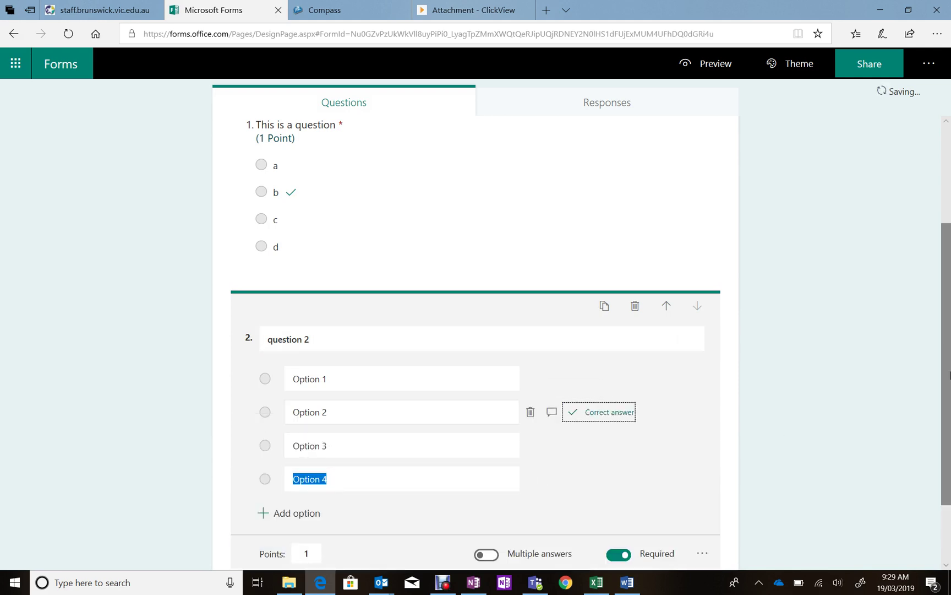
scroll(810, 387, "down", 2)
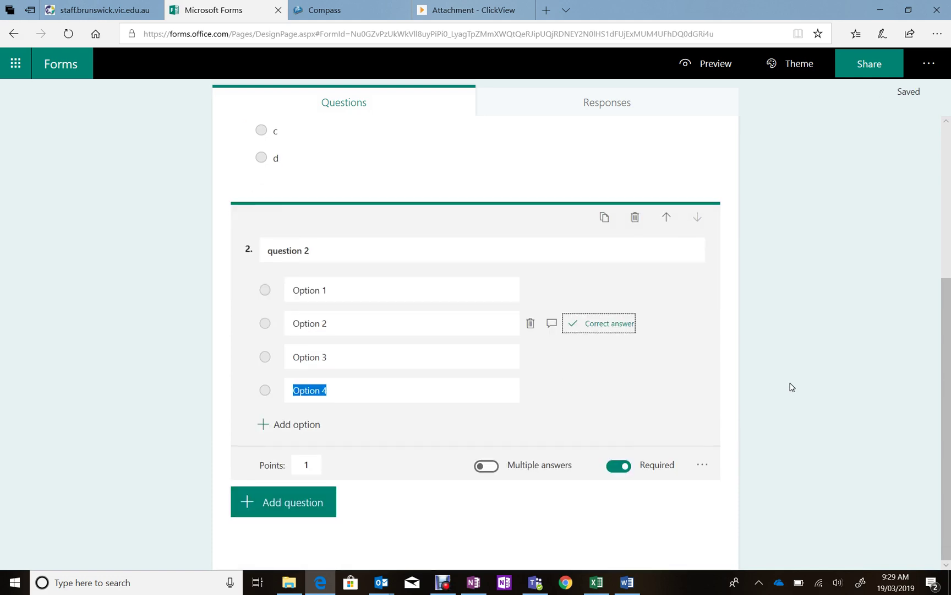
left_click(551, 323)
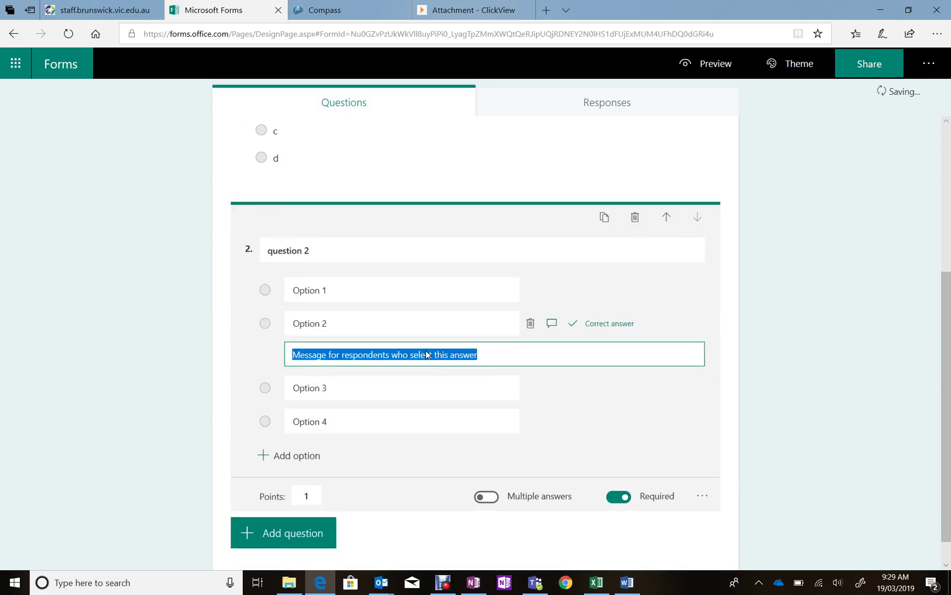
type("feedback")
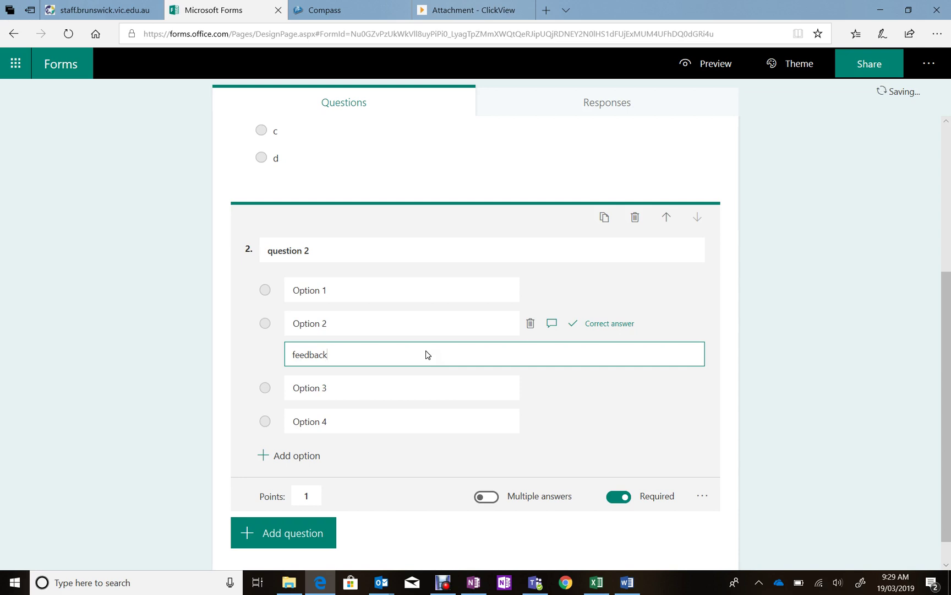
scroll(672, 352, "down", 1)
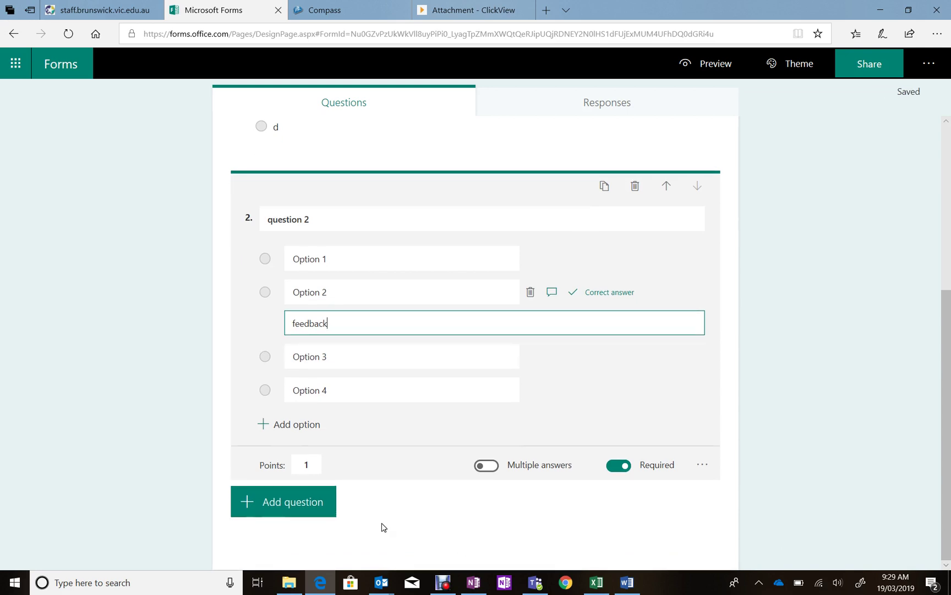
- Add a third choice question with the text "3" and four answer options with default text
left_click(289, 504)
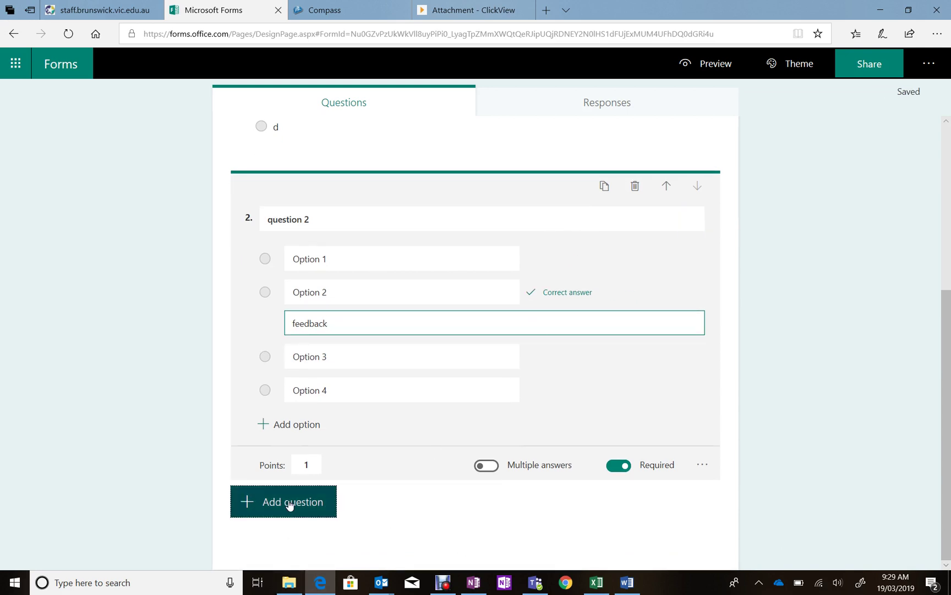
left_click(307, 506)
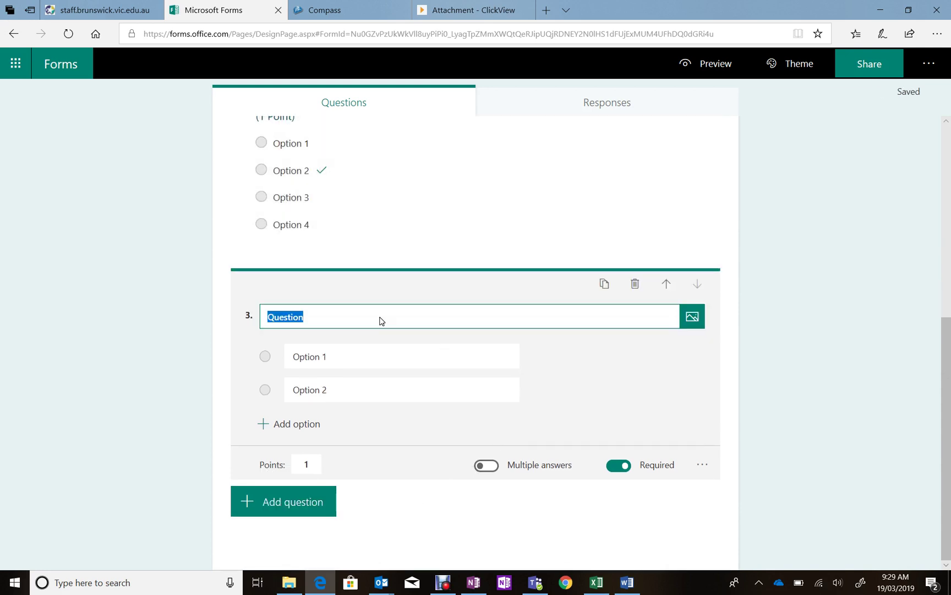
type("3")
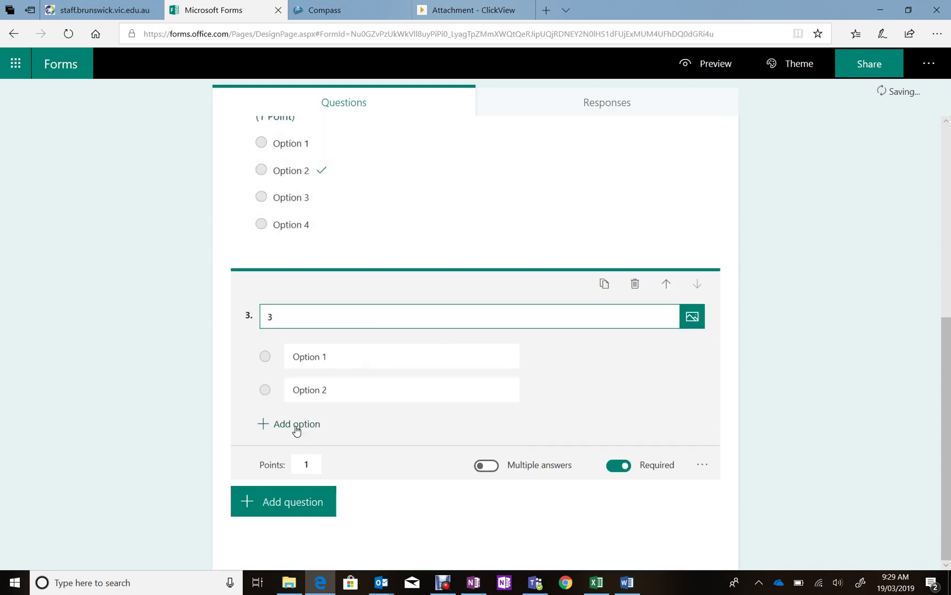
left_click(295, 425)
left_click(295, 455)
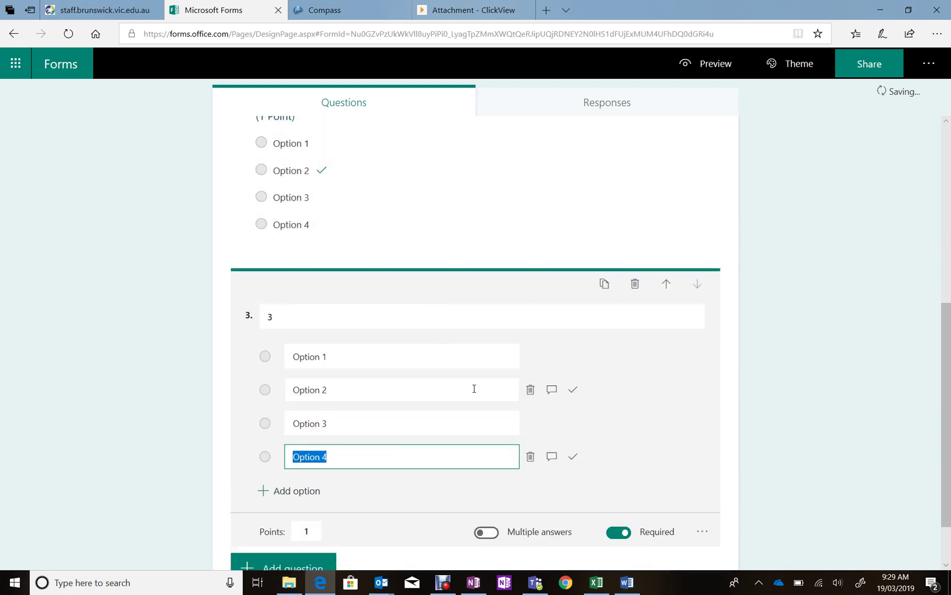
- Mark Option 1 of question 3 as correct, add the respondent message "feedback" to Option 2 and close the question's editor
left_click(573, 357)
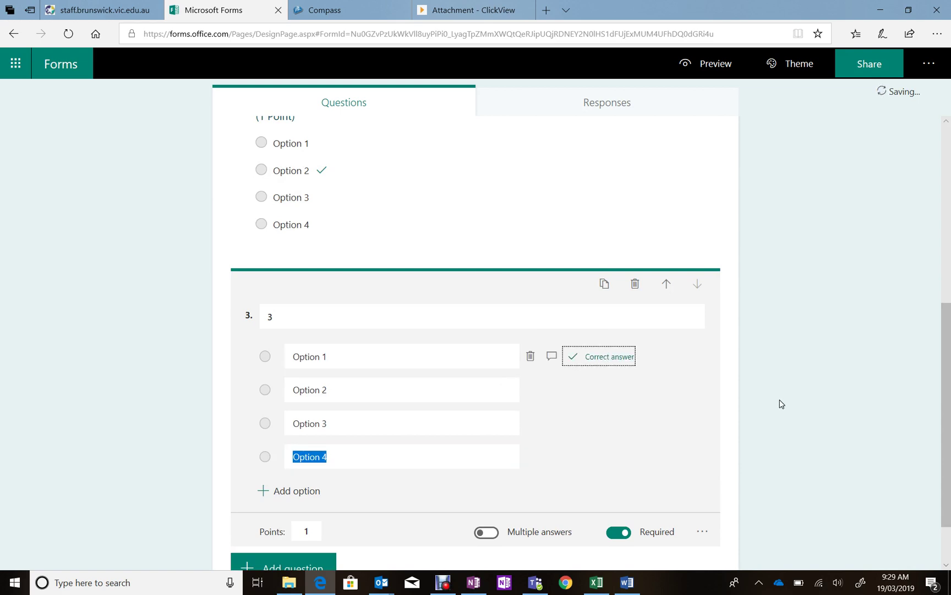
scroll(779, 401, "down", 1)
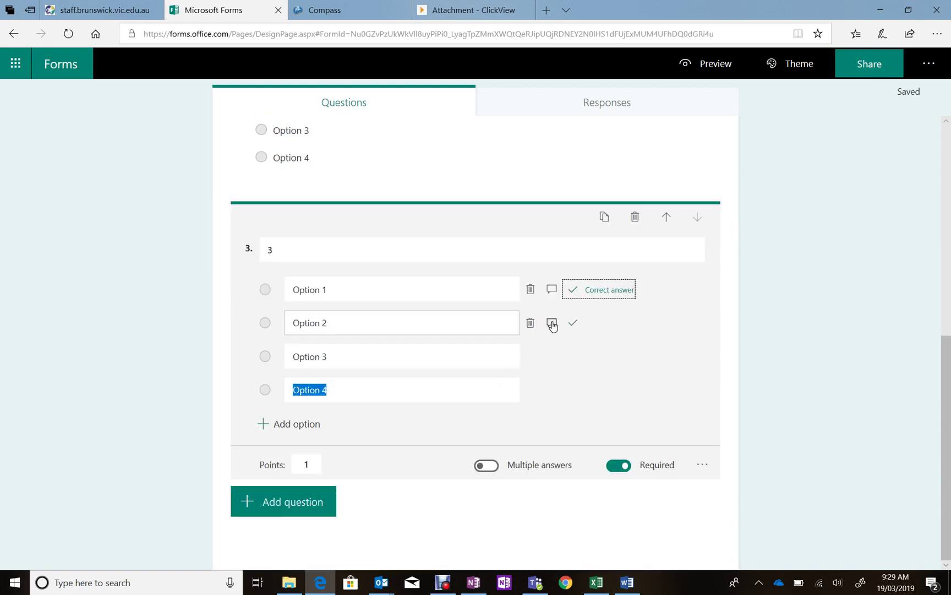
left_click(552, 323)
type("feedback")
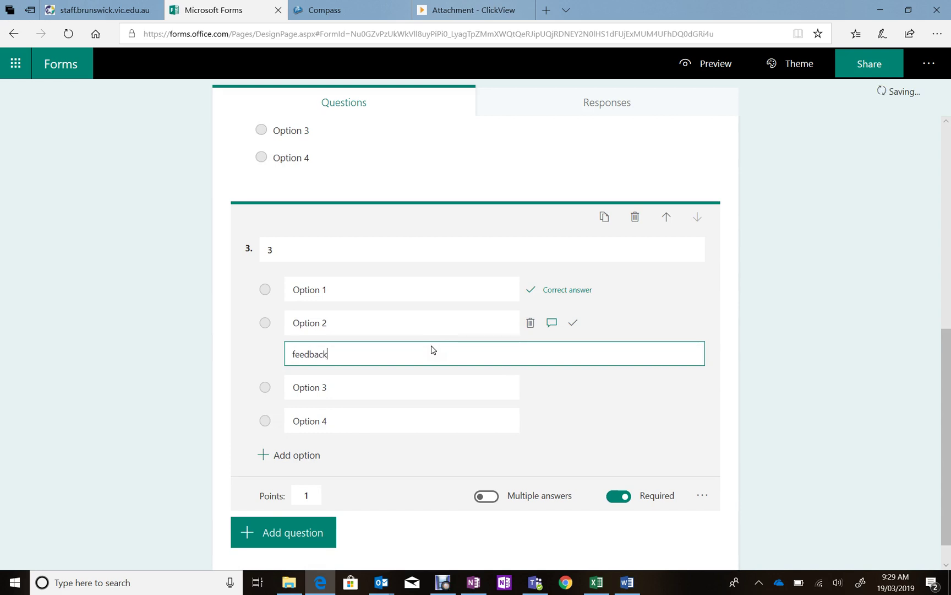
left_click(830, 289)
- Review the three quiz questions, including the correct answer and feedback messages set for question 1
scroll(460, 305, "down", 2)
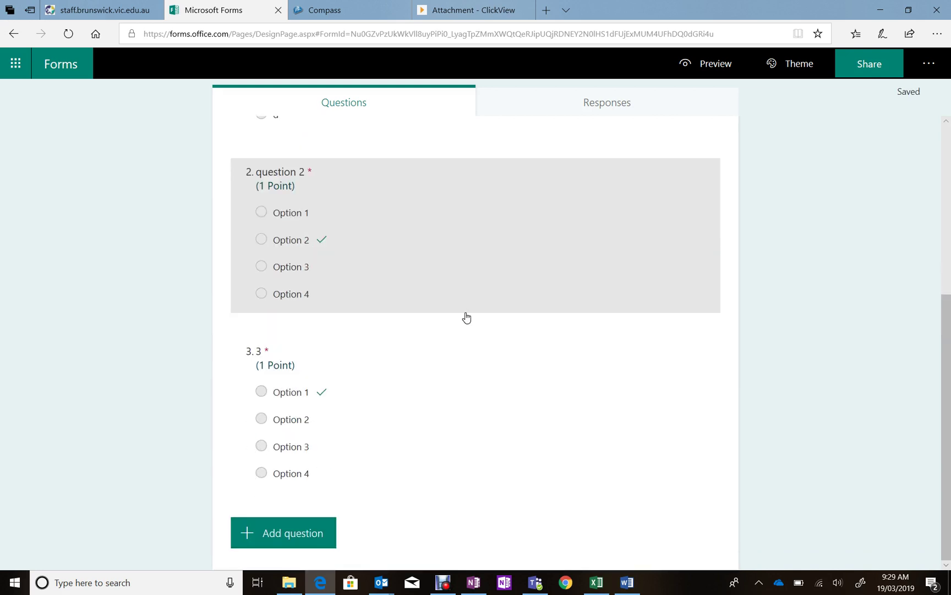
scroll(465, 316, "up", 5)
scroll(466, 318, "down", 5)
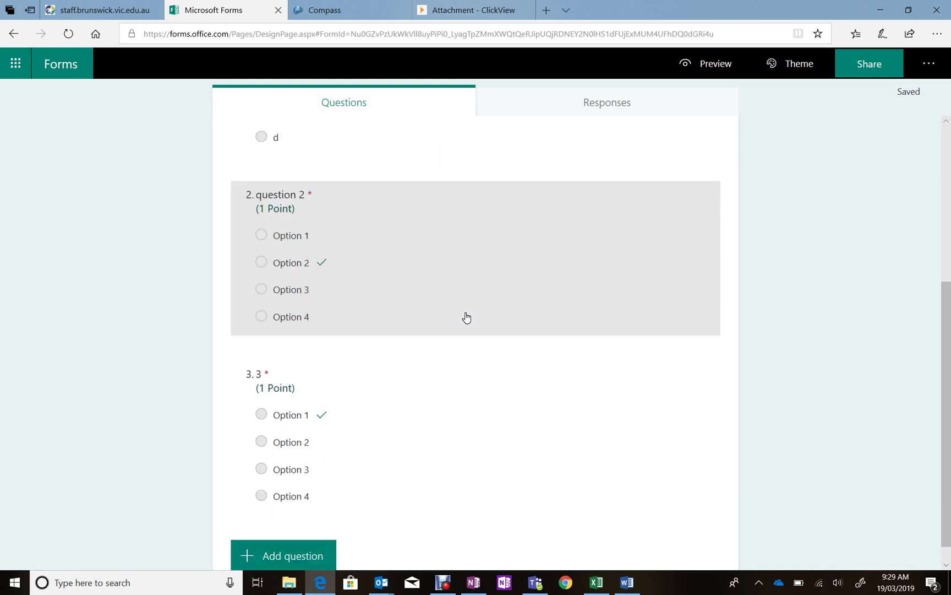
scroll(606, 392, "up", 1)
scroll(622, 380, "up", 4)
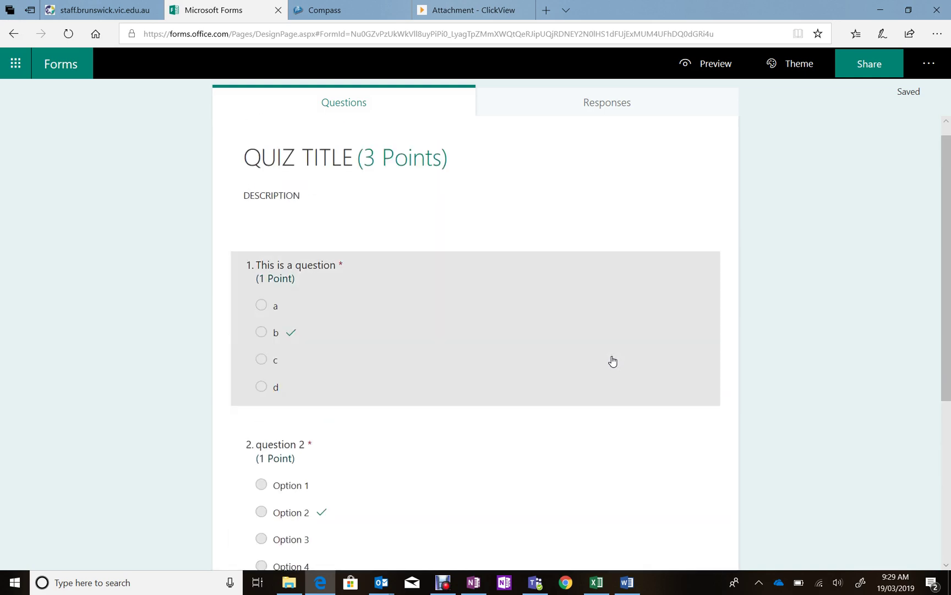
left_click(521, 355)
scroll(609, 317, "down", 2)
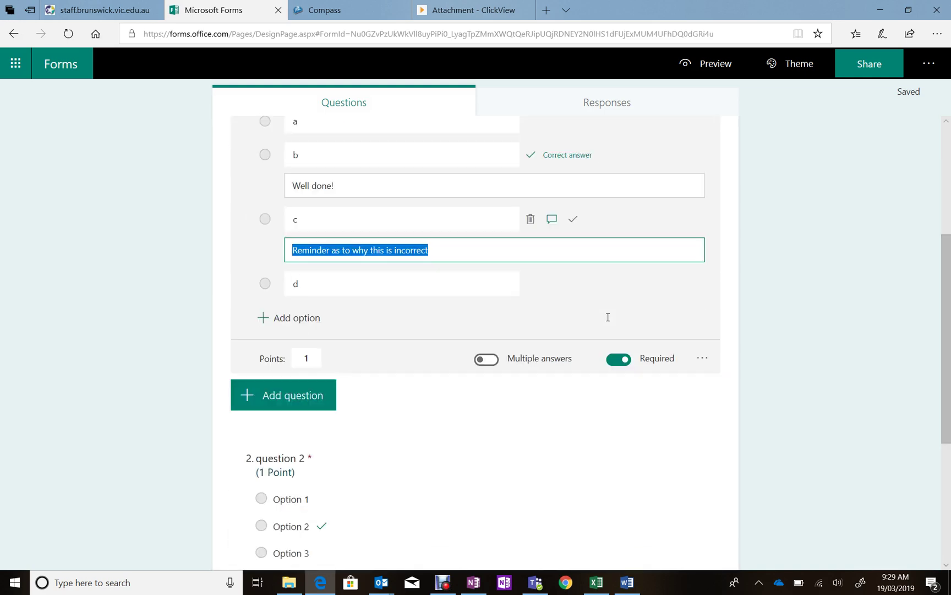
left_click(854, 348)
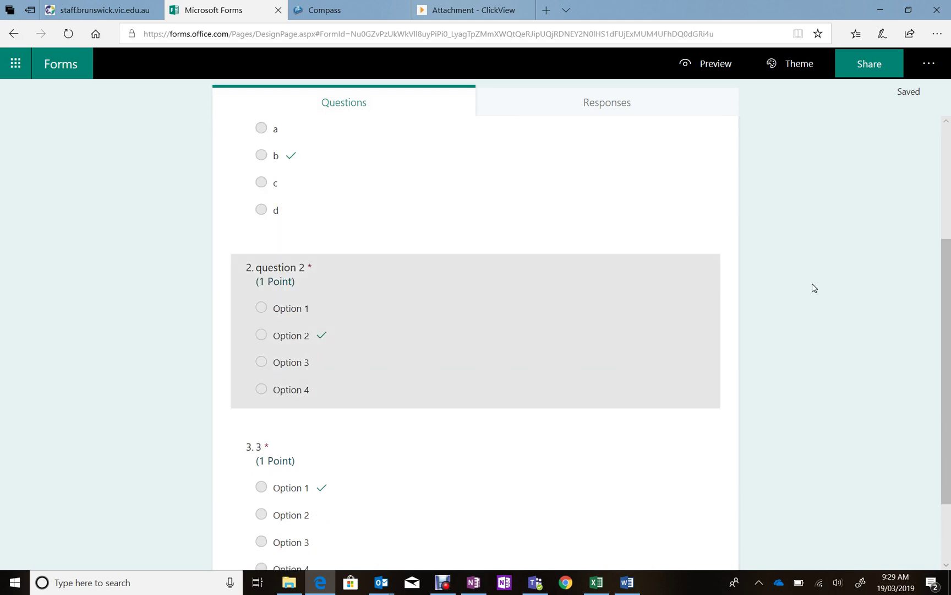
scroll(491, 335, "up", 3)
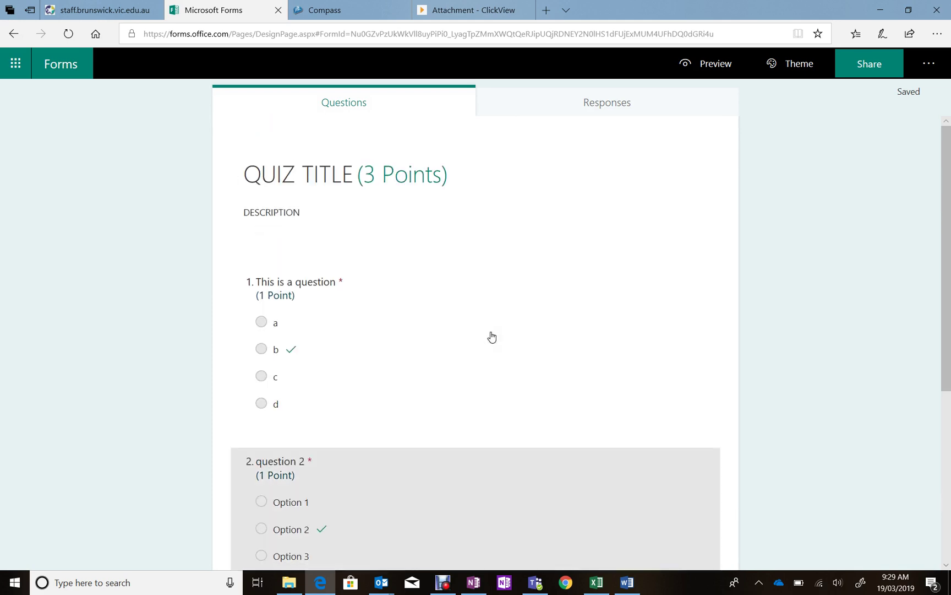
scroll(491, 336, "down", 5)
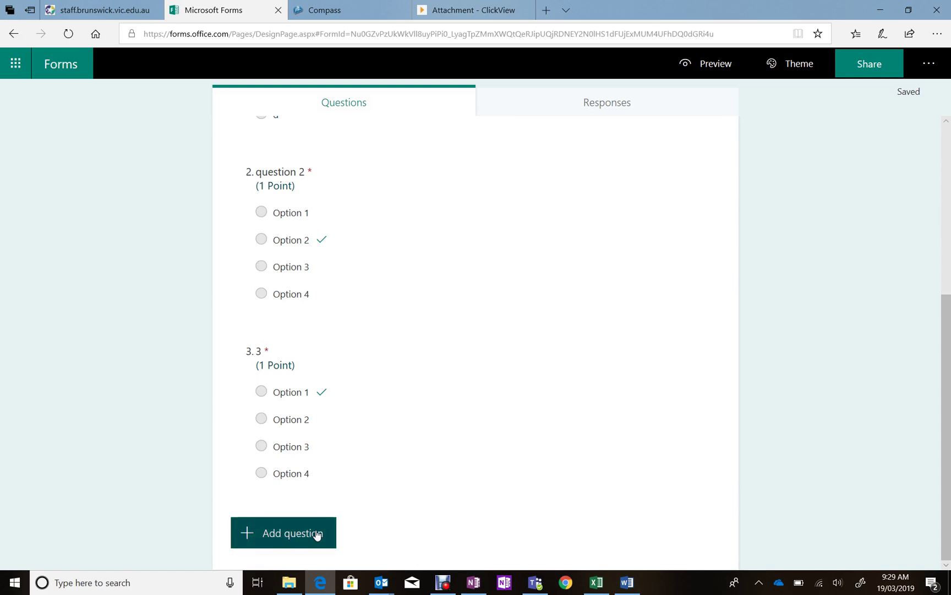
- Add a rating question as question 4 with 10 levels and the Number symbol
left_click(316, 534)
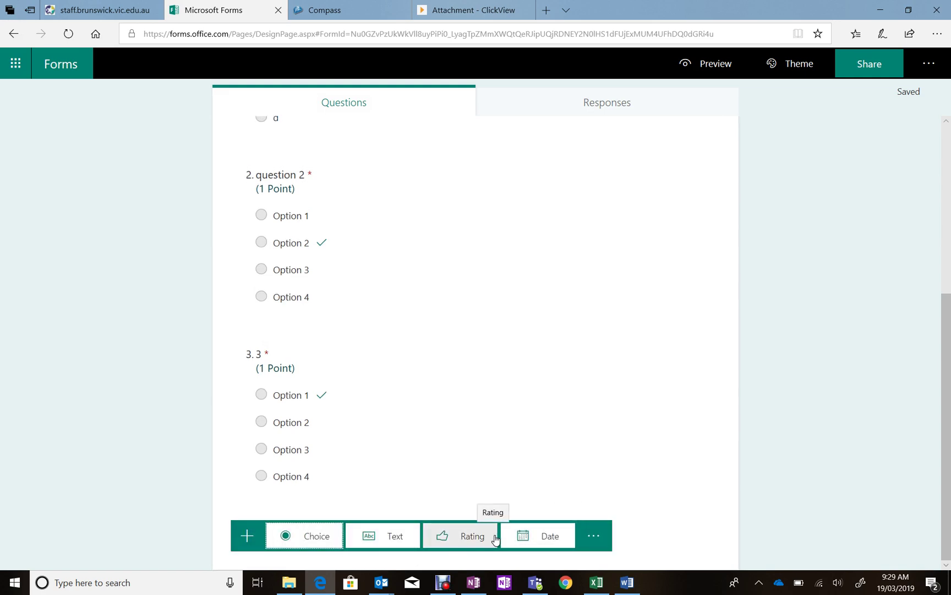
left_click(445, 538)
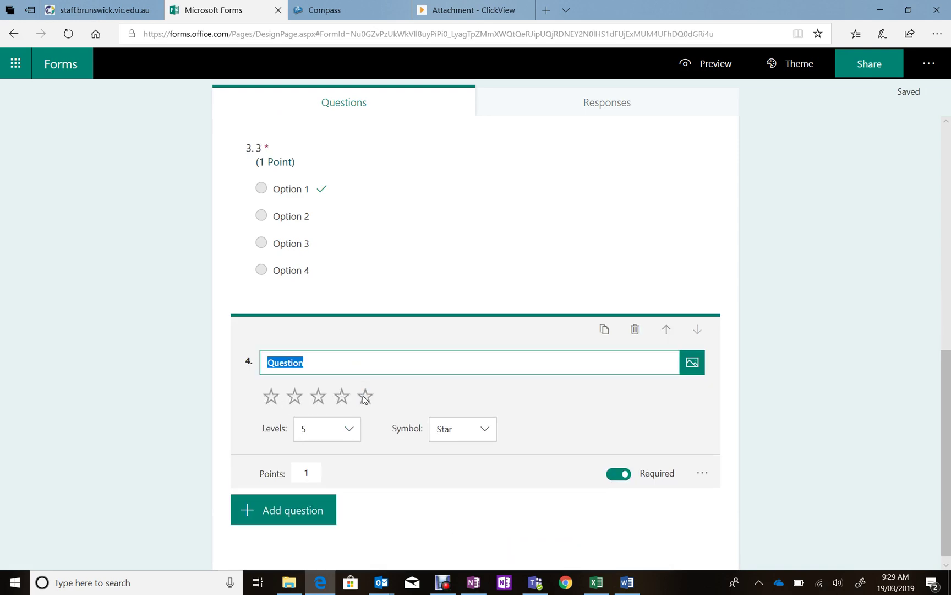
left_click(356, 434)
left_click_drag(353, 456, 365, 535)
left_click(331, 548)
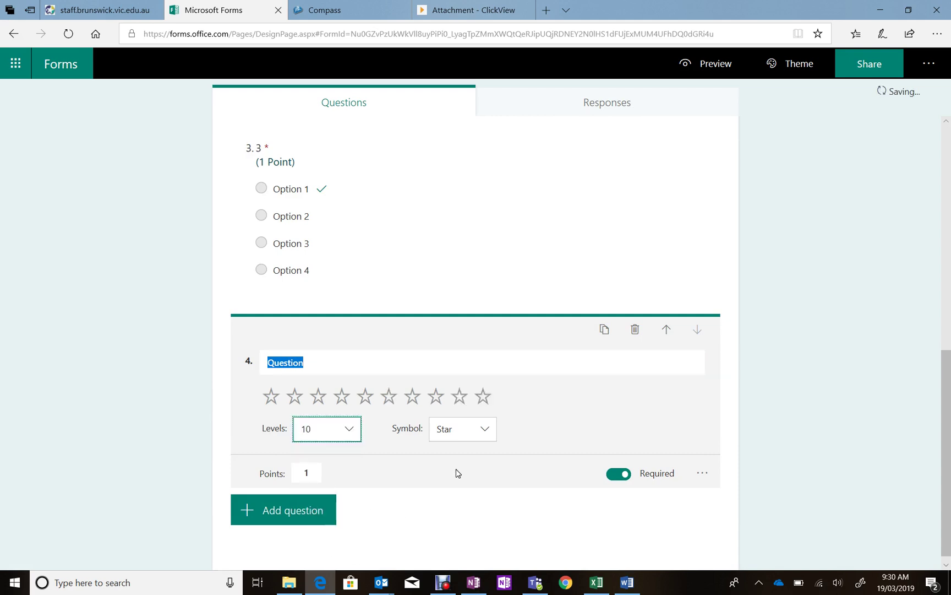
left_click(483, 433)
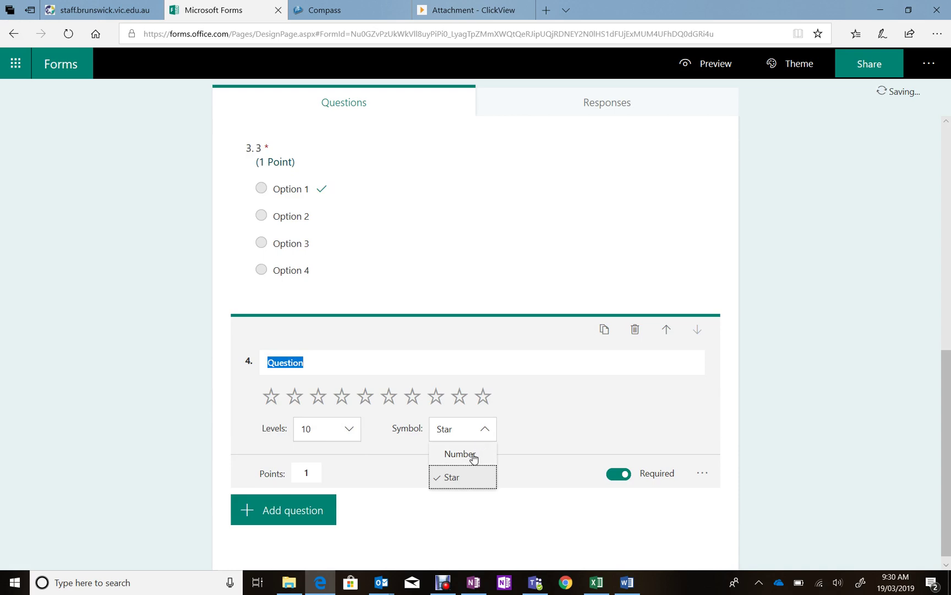
left_click(471, 455)
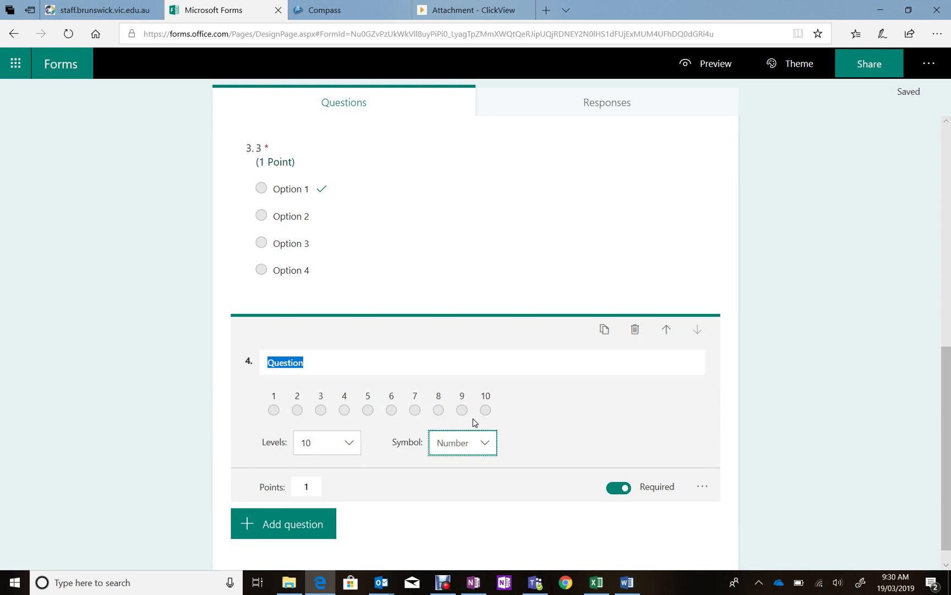
- Switch the rating symbol of question 4 to Star and back to Number
left_click(487, 443)
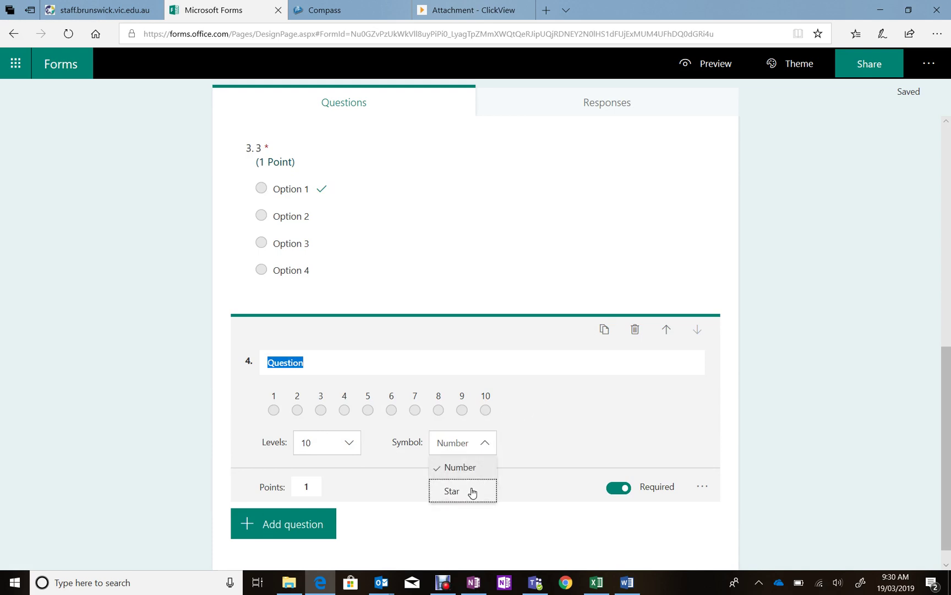
left_click(472, 492)
left_click(482, 444)
left_click(473, 466)
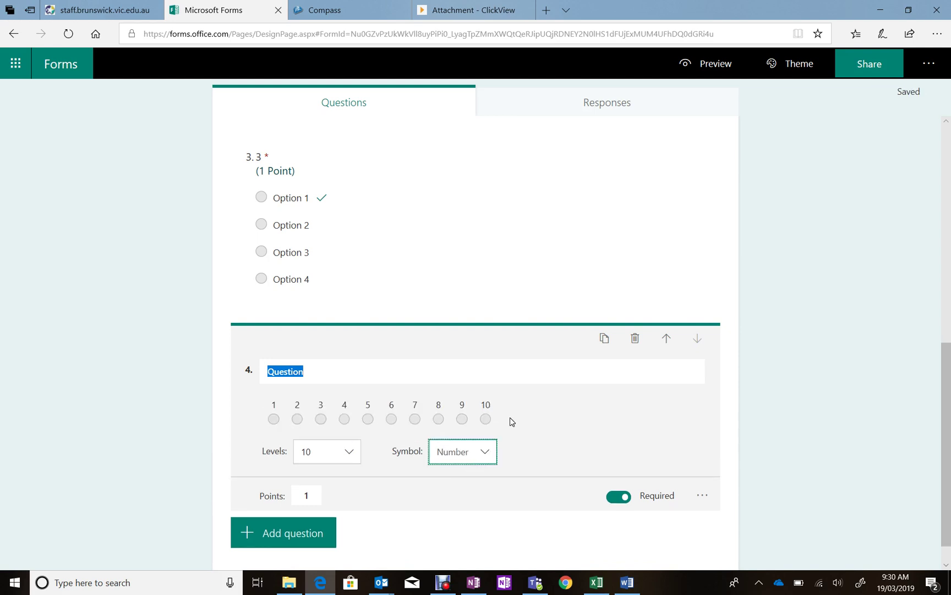
left_click(561, 414)
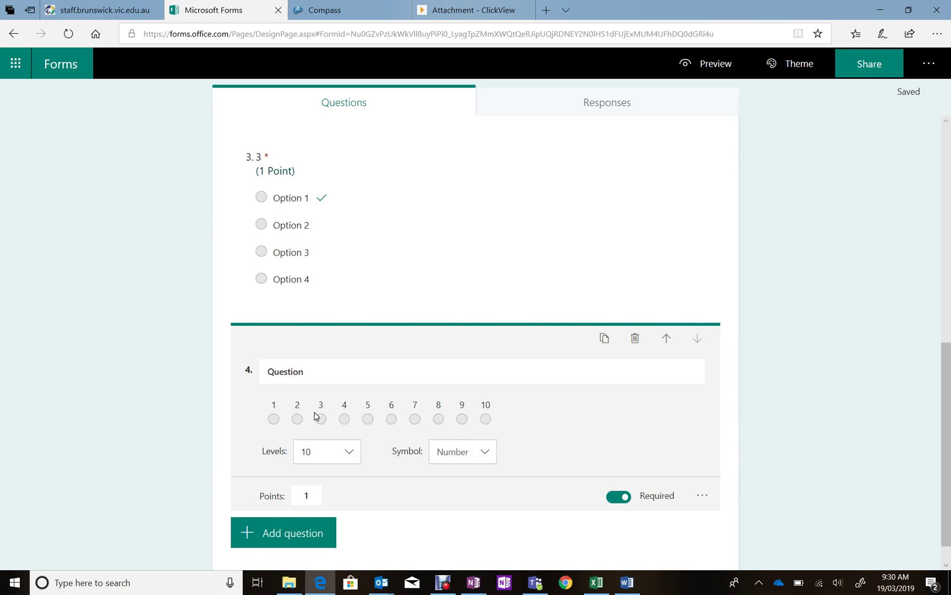
- Open question 3 for editing and view the media types that can be inserted into it
mouse_move(699, 375)
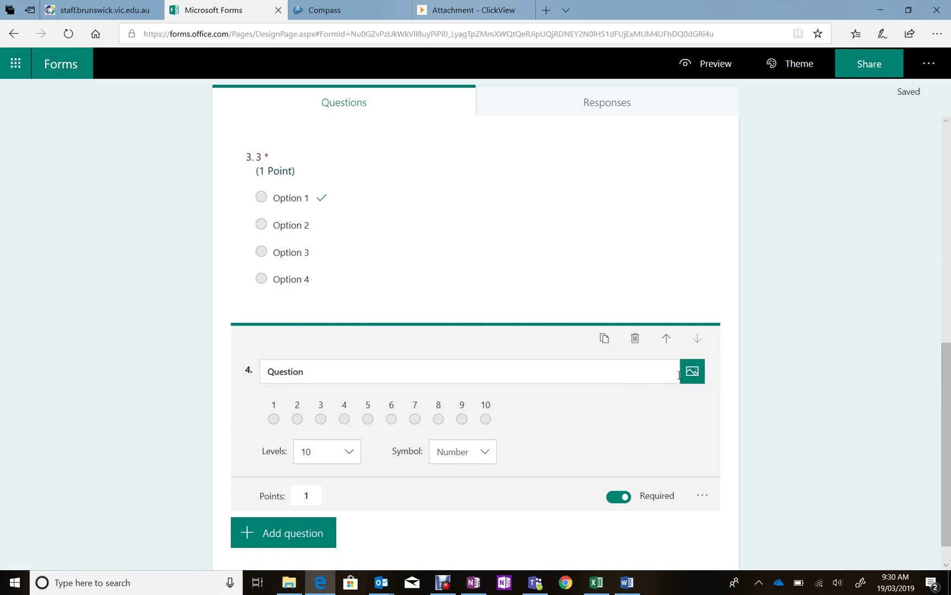
scroll(580, 239, "up", 3)
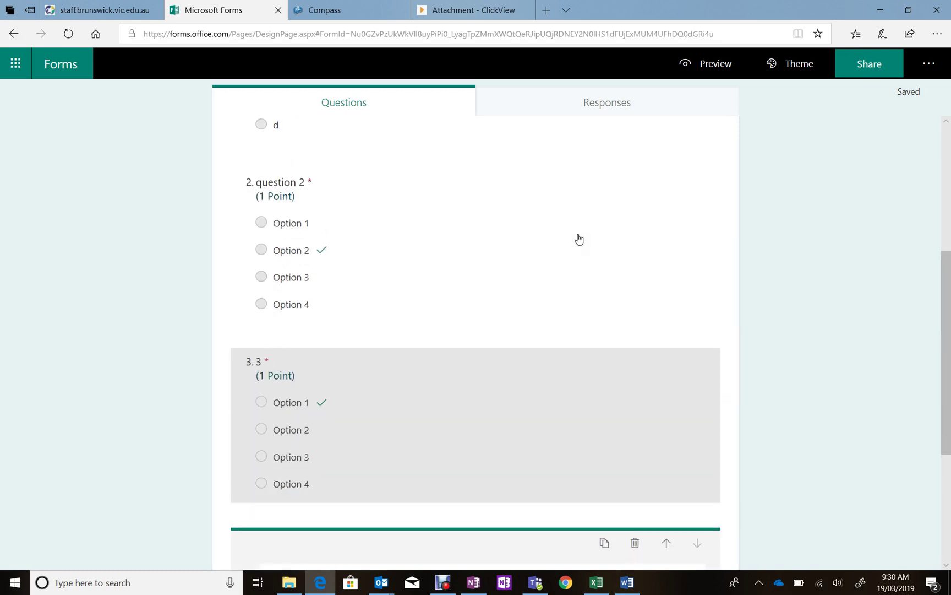
left_click(504, 408)
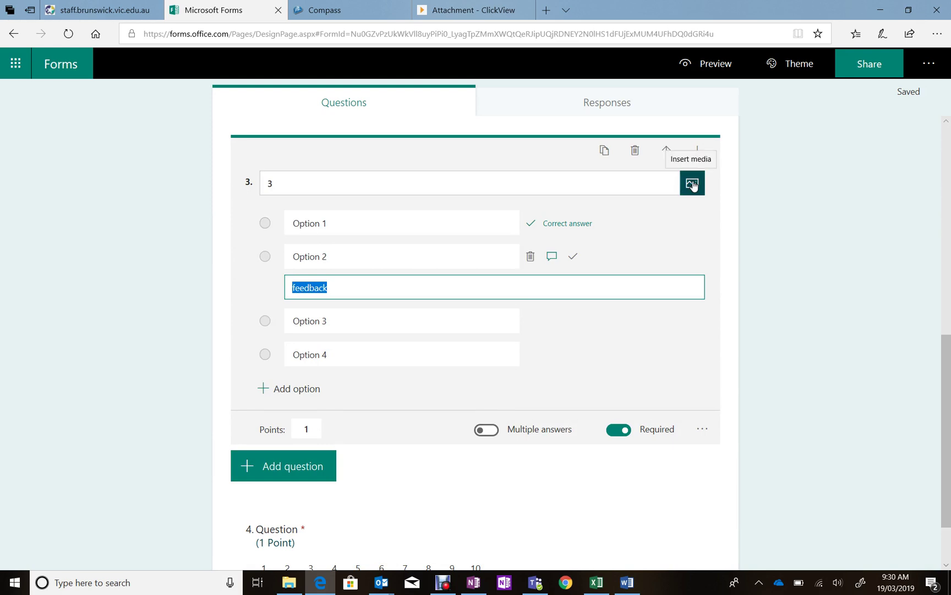
left_click(693, 186)
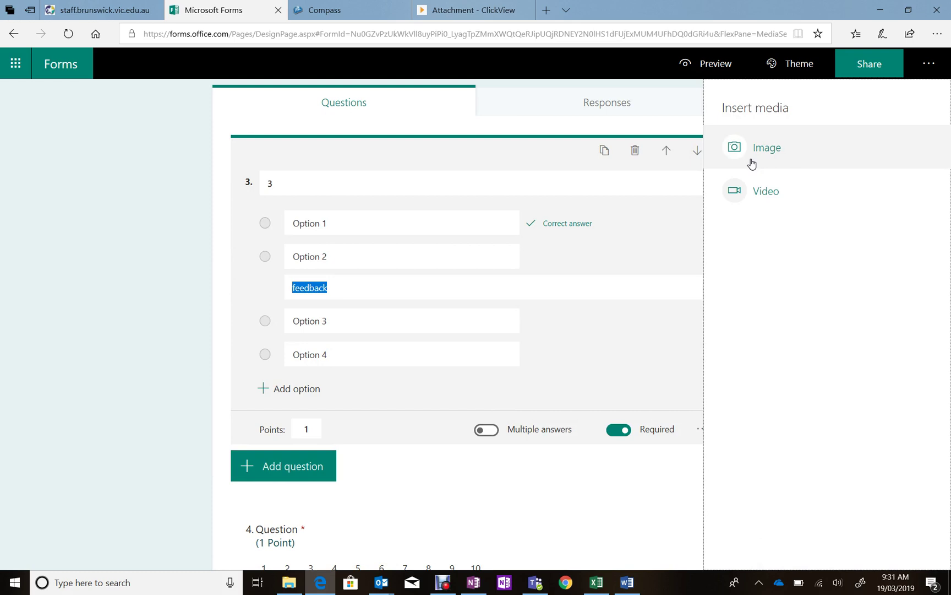
left_click(468, 489)
- Add a text question directly after question 3 and title it "Question 4"
scroll(469, 489, "down", 1)
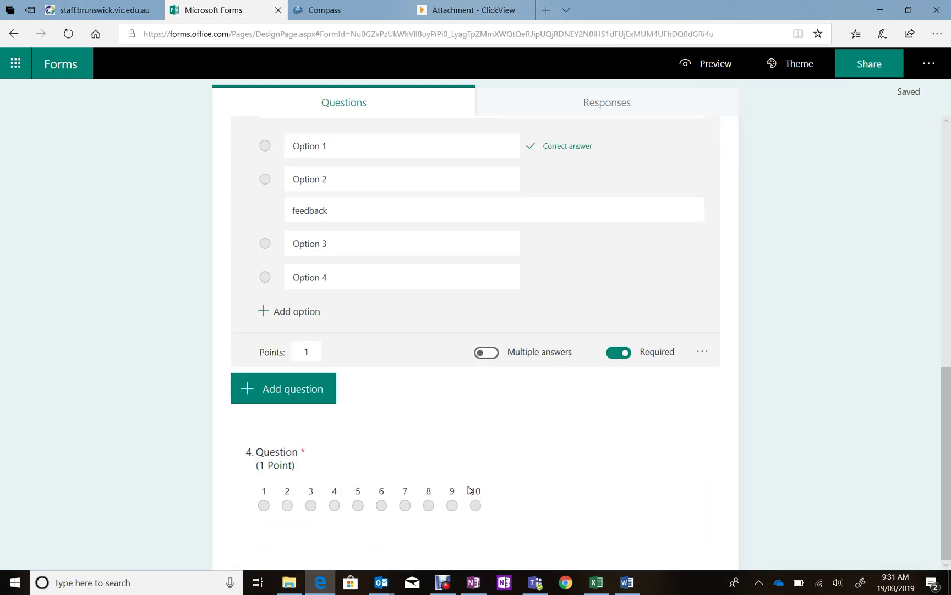
left_click(278, 389)
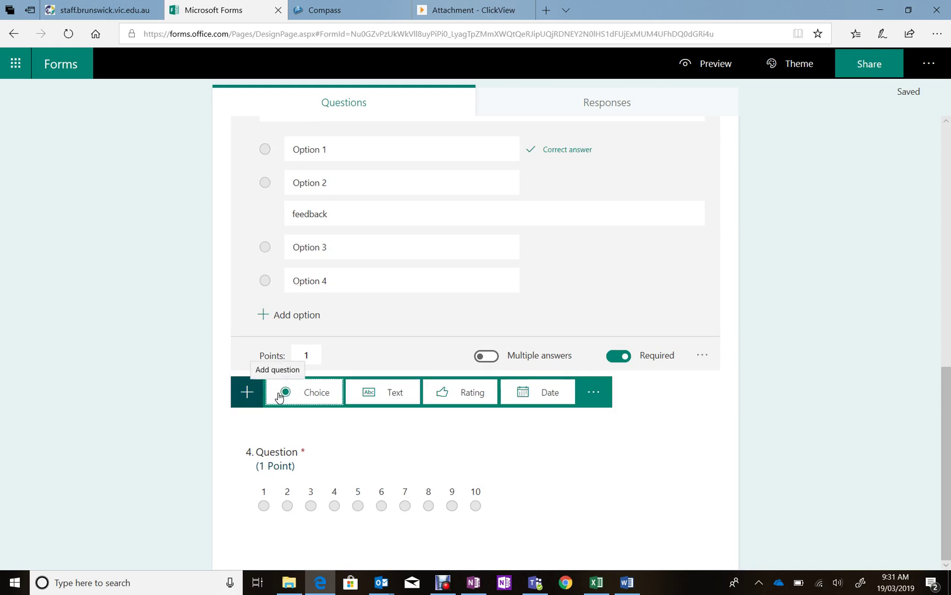
left_click(397, 393)
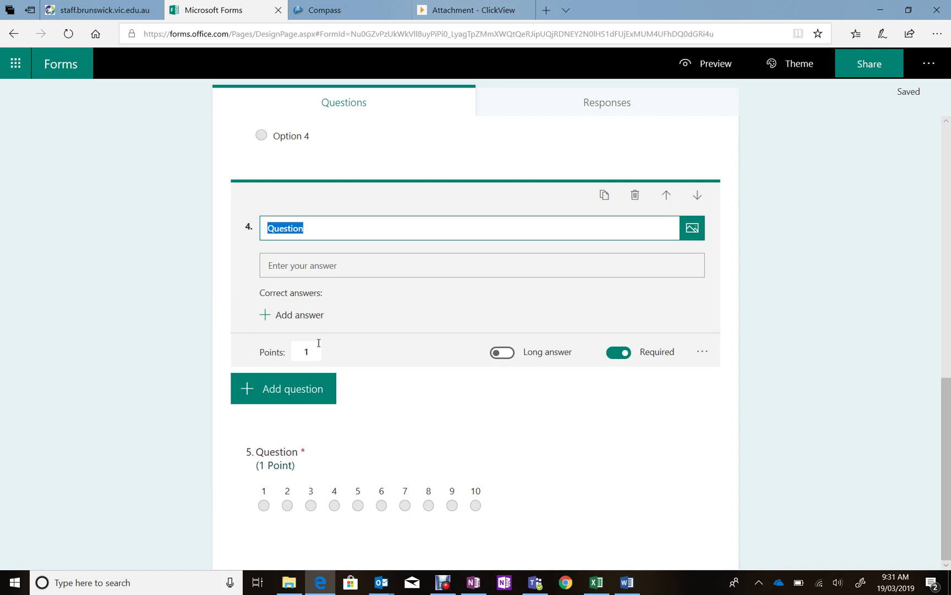
left_click(328, 236)
type("4")
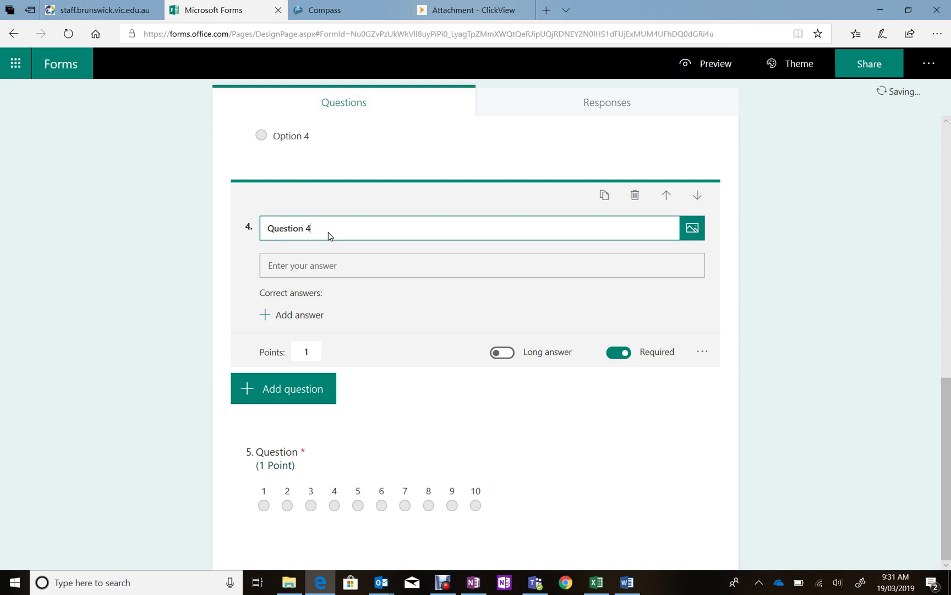
left_click(318, 263)
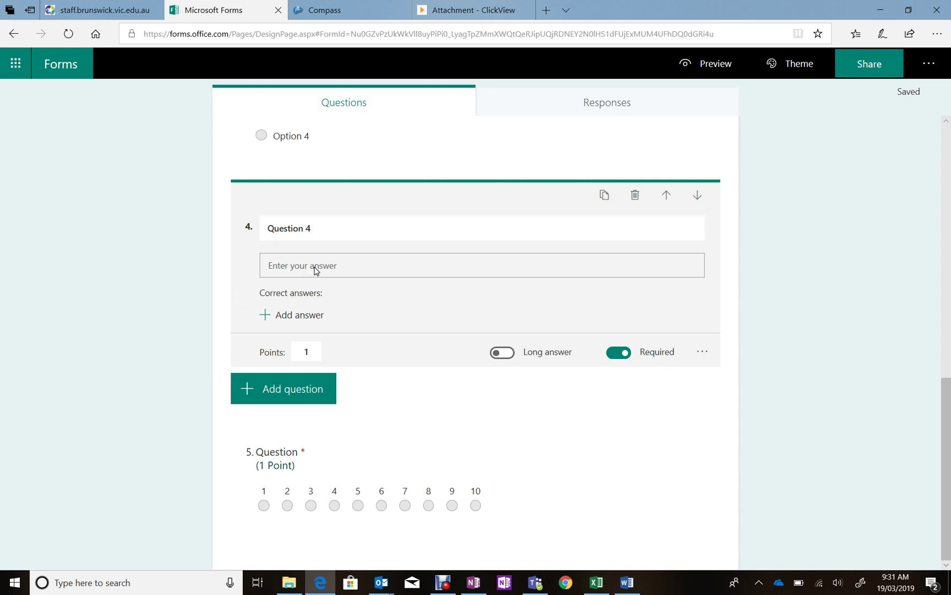
- Add "Answer" and "answer 2" as correct answers to Question 4
left_click(297, 316)
type("A")
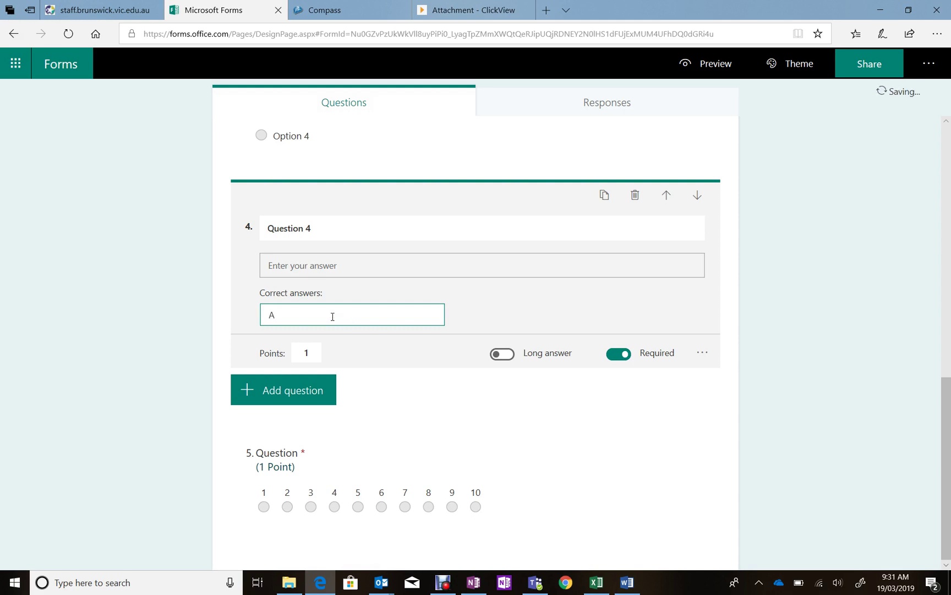
type("nswer")
key("Return")
left_click(357, 340)
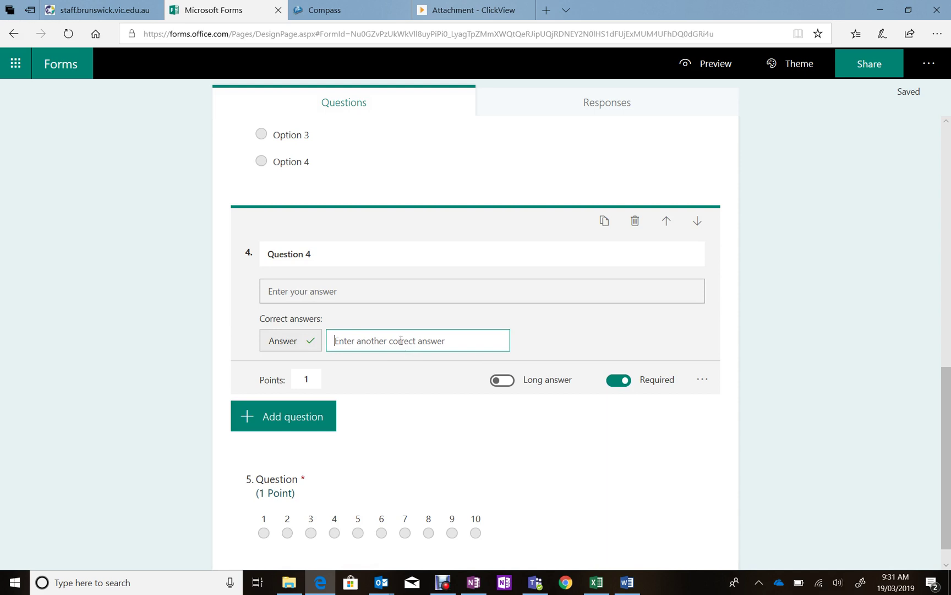
type("answer")
key("BackSpace")
key("BackSpace")
key("BackSpace")
key("BackSpace")
key("BackSpace")
key("BackSpace")
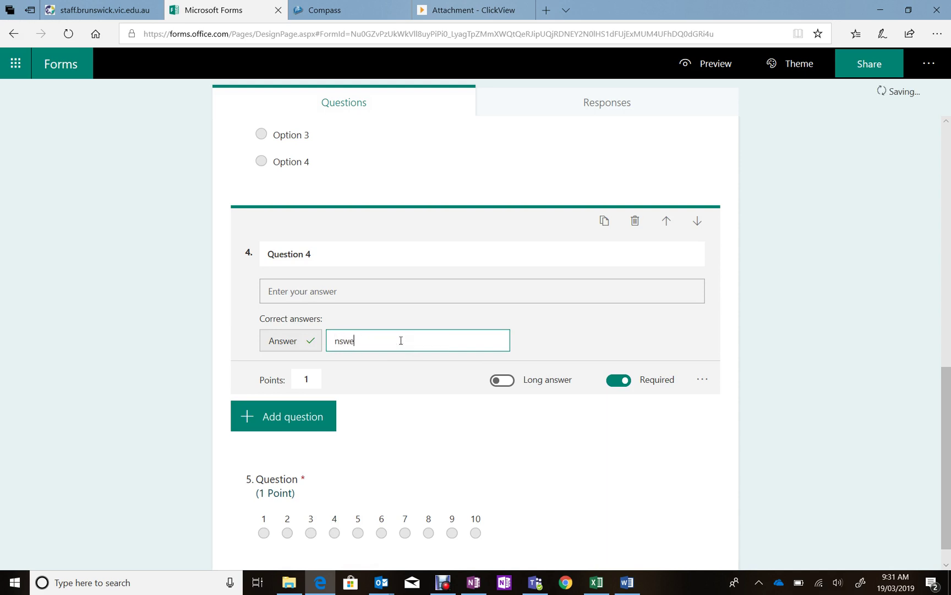
type("answer 2")
key("Return")
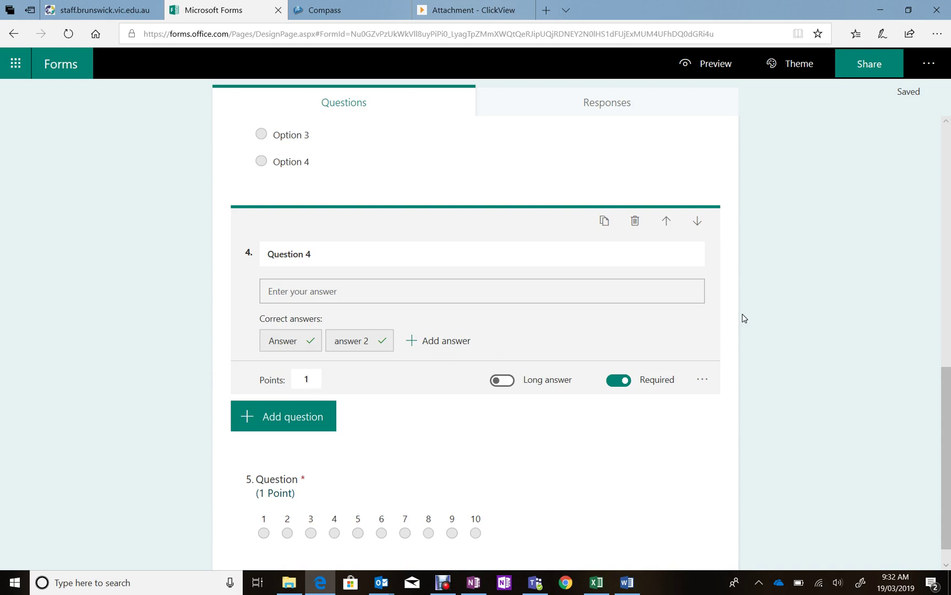
- Make Question 4 a long answer question worth 3 points
scroll(802, 342, "down", 1)
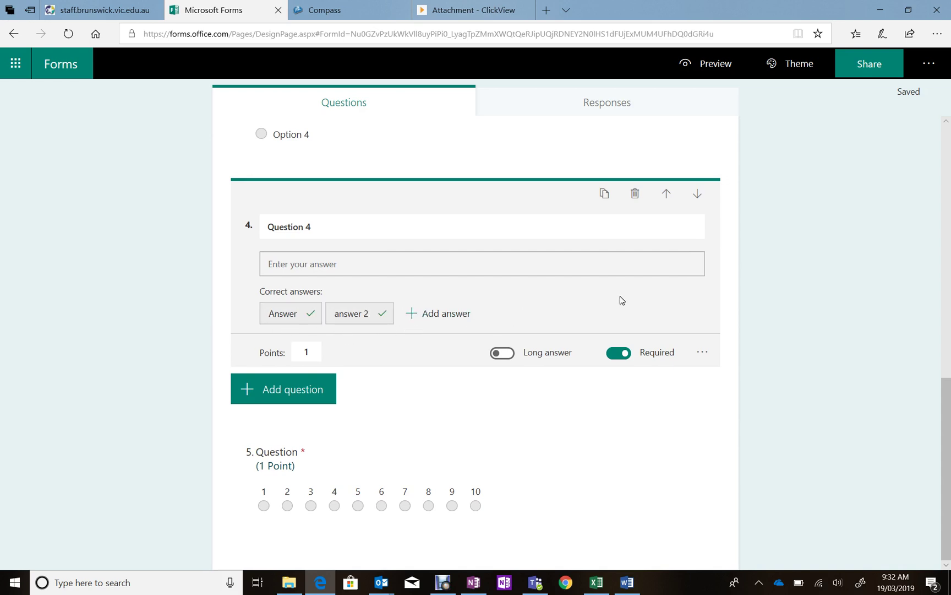
left_click(495, 359)
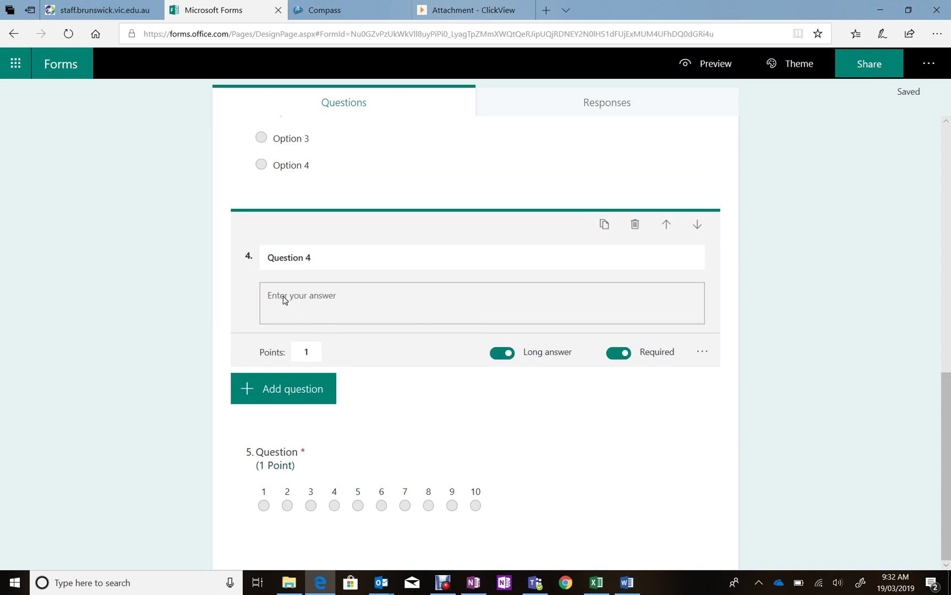
left_click(314, 353)
key("BackSpace")
type("3")
- Copy the quiz's response link with responding limited to people in the organization
scroll(778, 263, "up", 10)
scroll(759, 264, "up", 1)
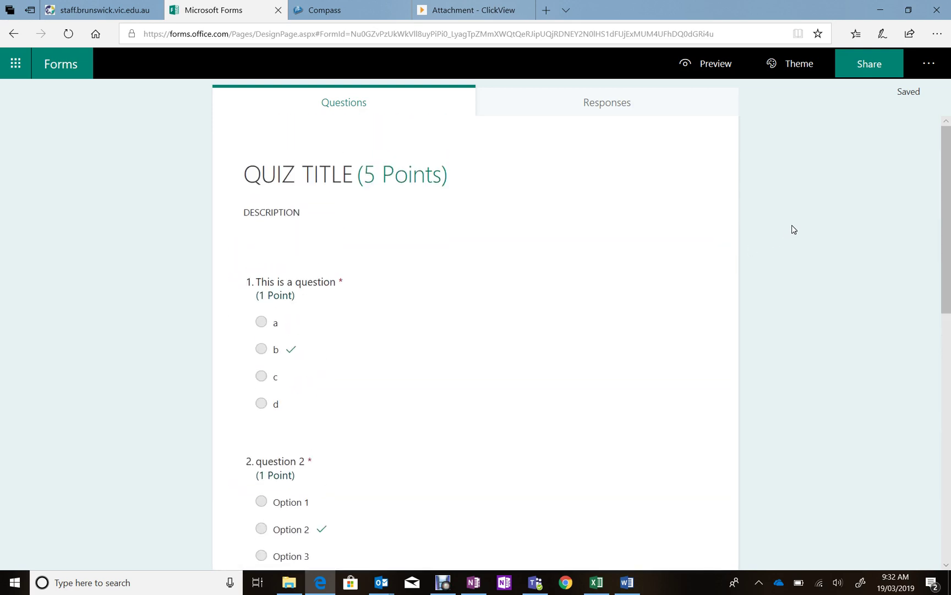
scroll(794, 229, "down", 9)
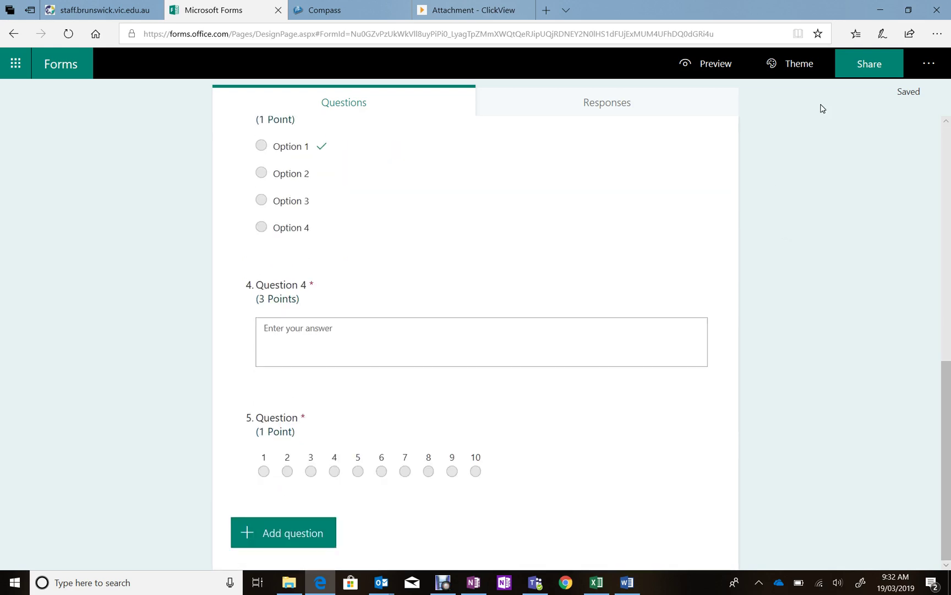
left_click(866, 76)
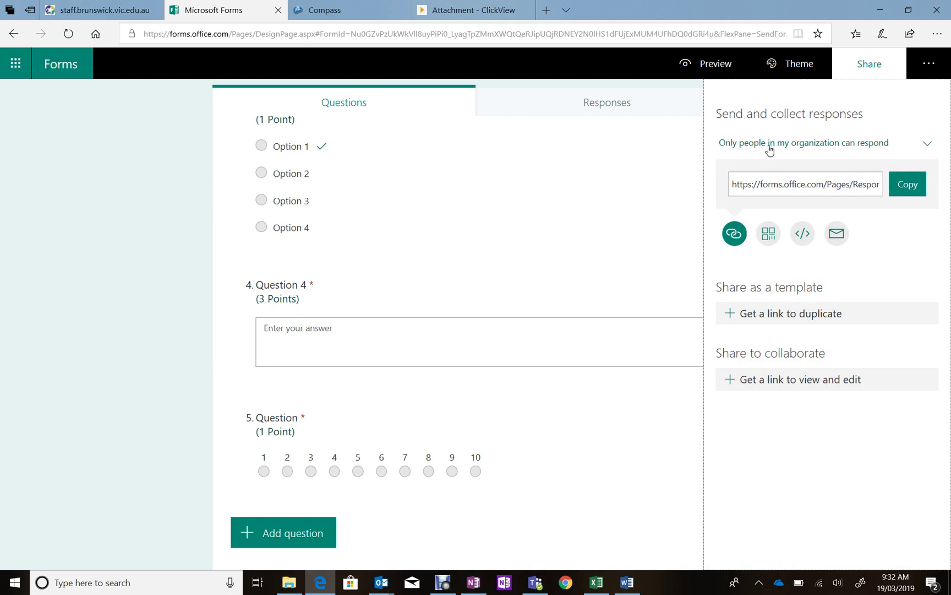
left_click(930, 148)
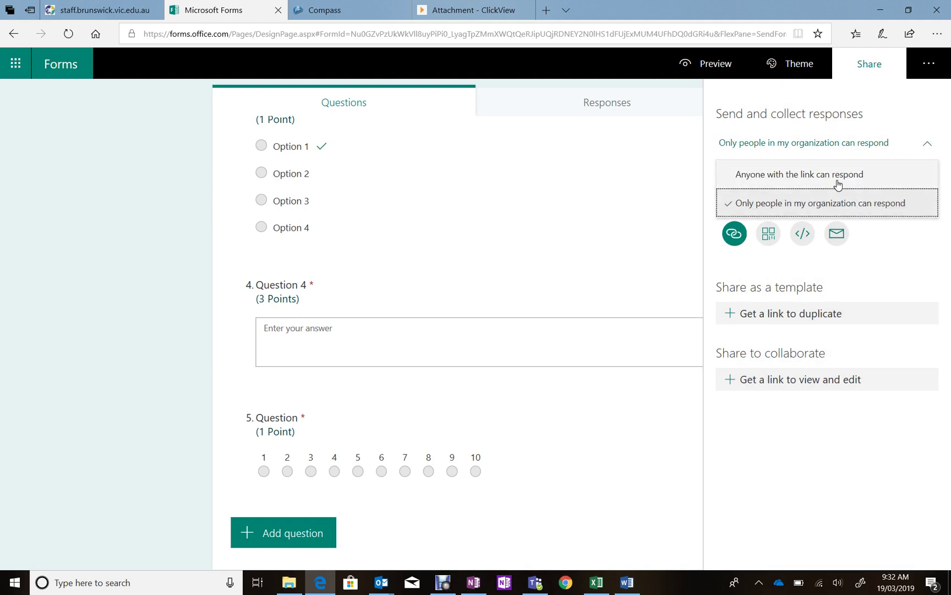
left_click(926, 148)
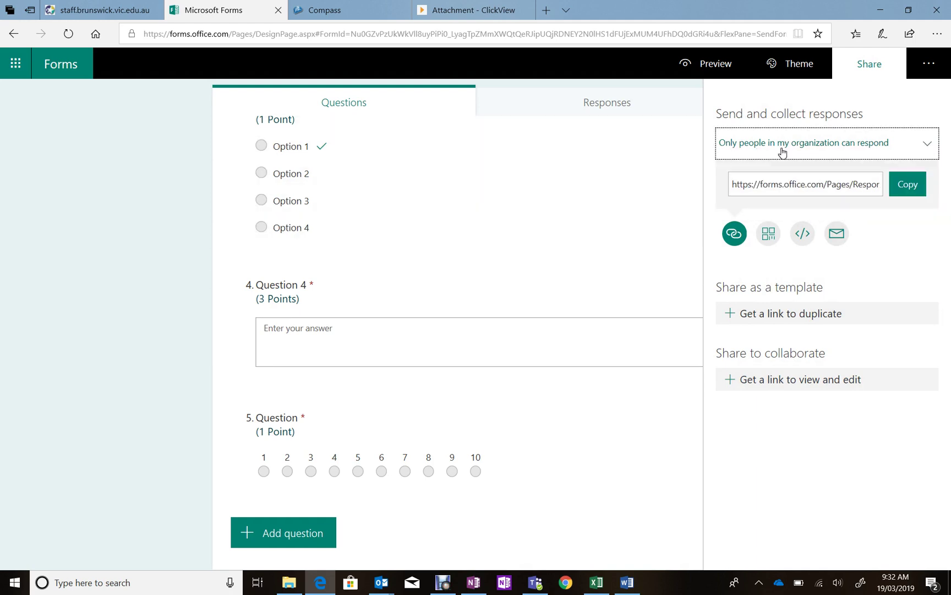
left_click(903, 184)
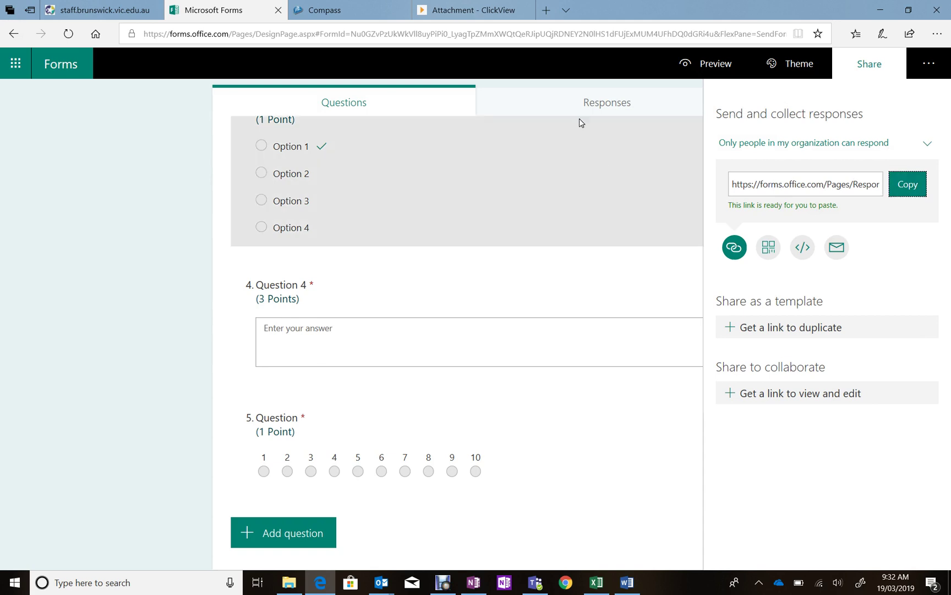
- Open the copied response link in a new browser tab
left_click(547, 10)
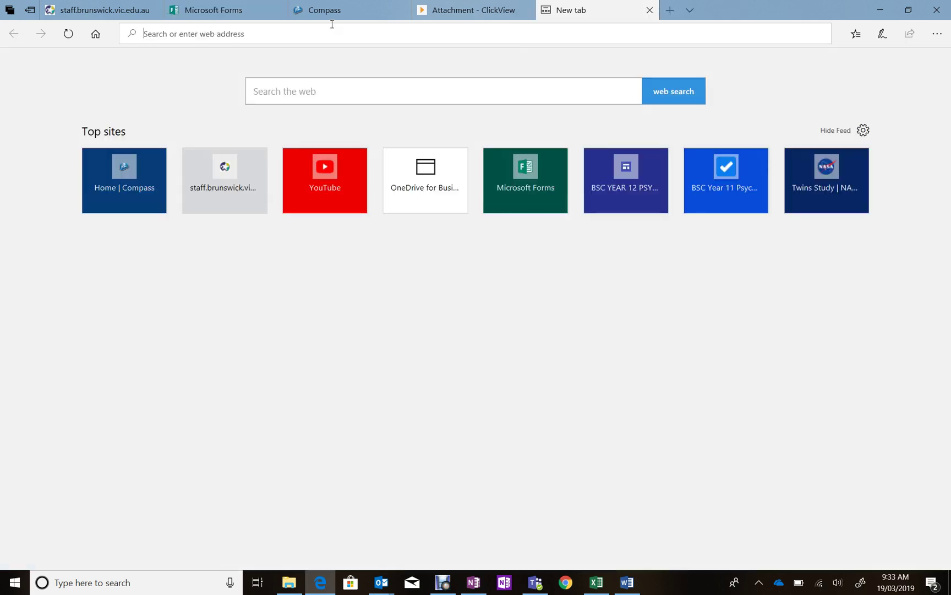
key("ctrl+v")
key("Return")
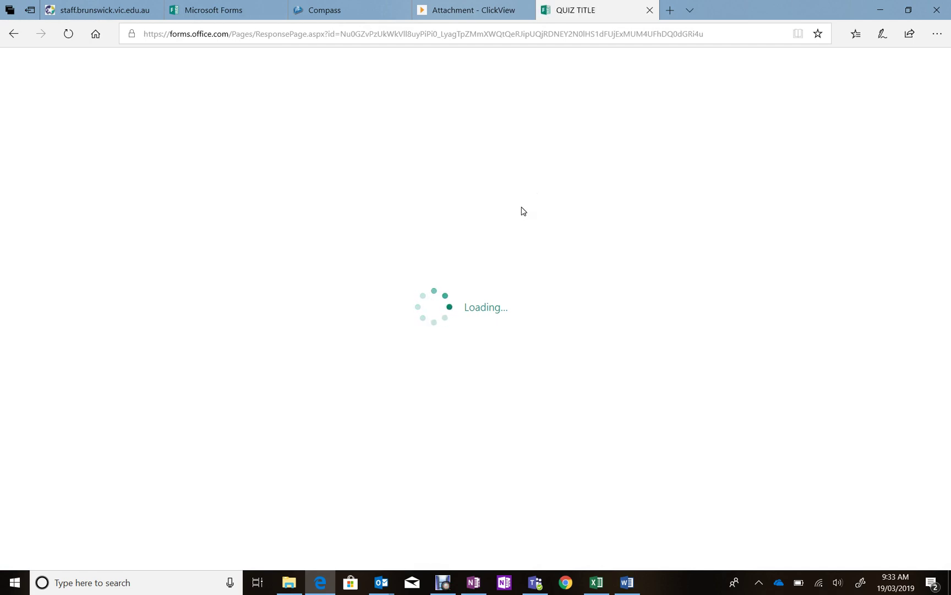
- Back in the form editor, create a view-and-edit link for users with an Office 365 work or school account and copy it
left_click(201, 8)
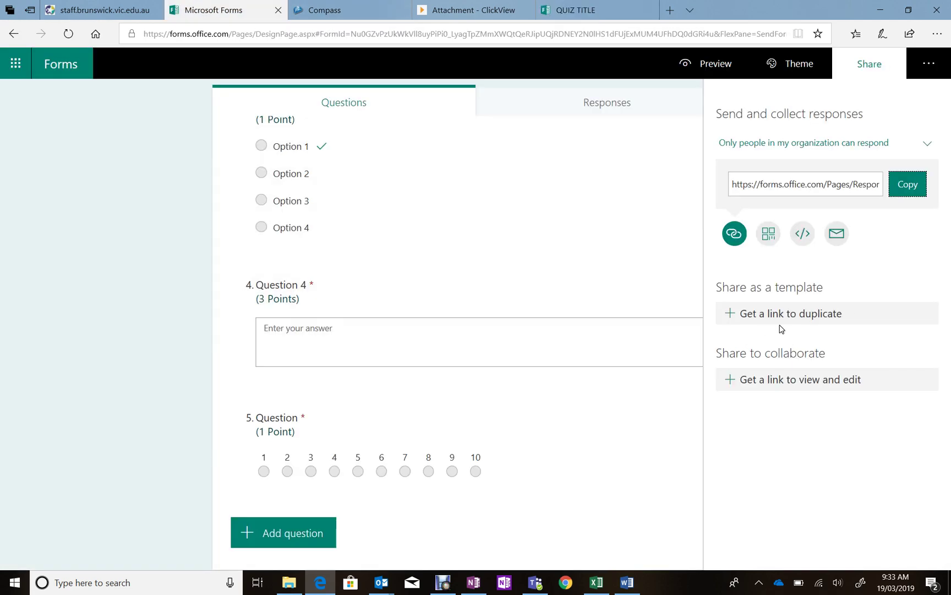
left_click(737, 388)
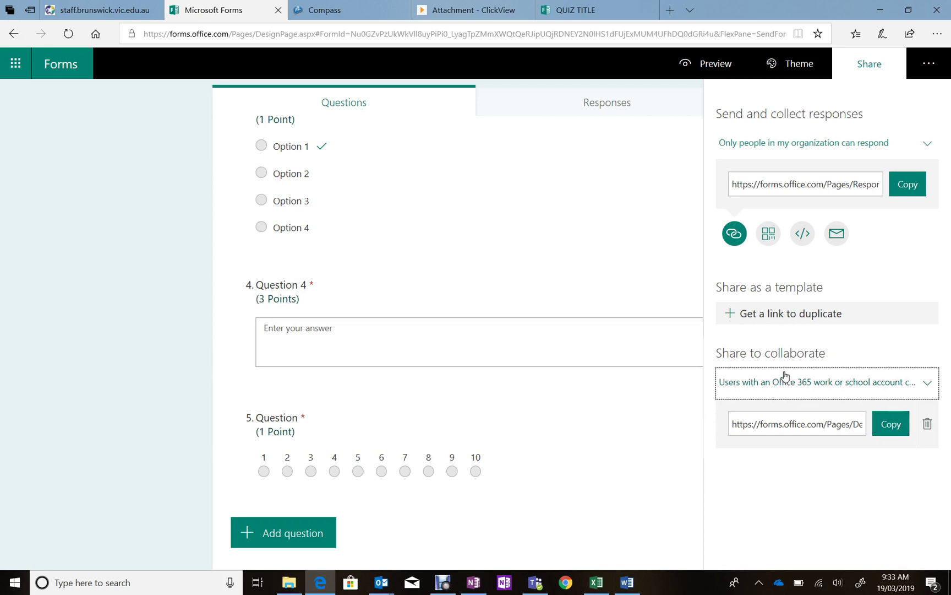
left_click(884, 423)
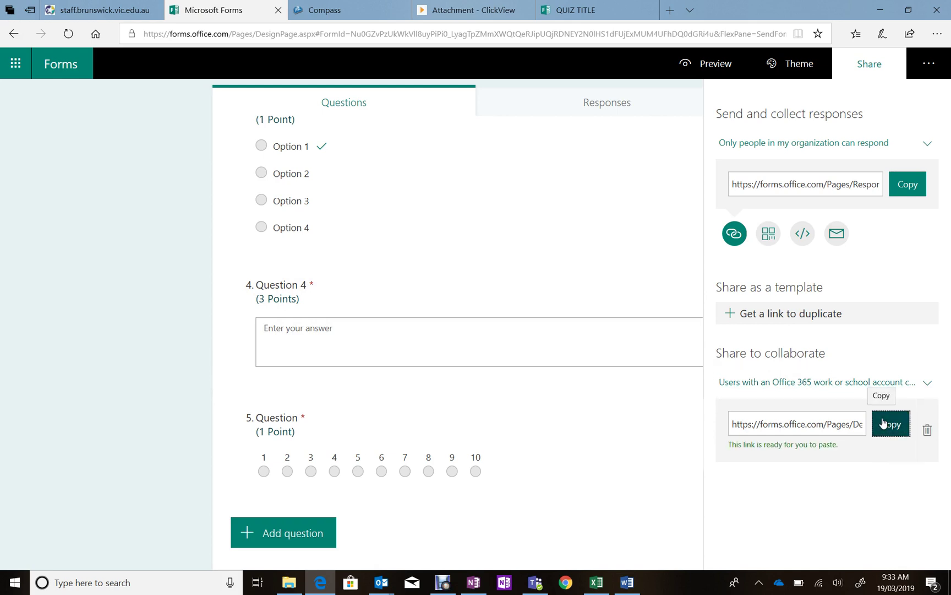
- On the quiz's response page, answer question 1 with a and question 2 with Option 1
left_click(575, 5)
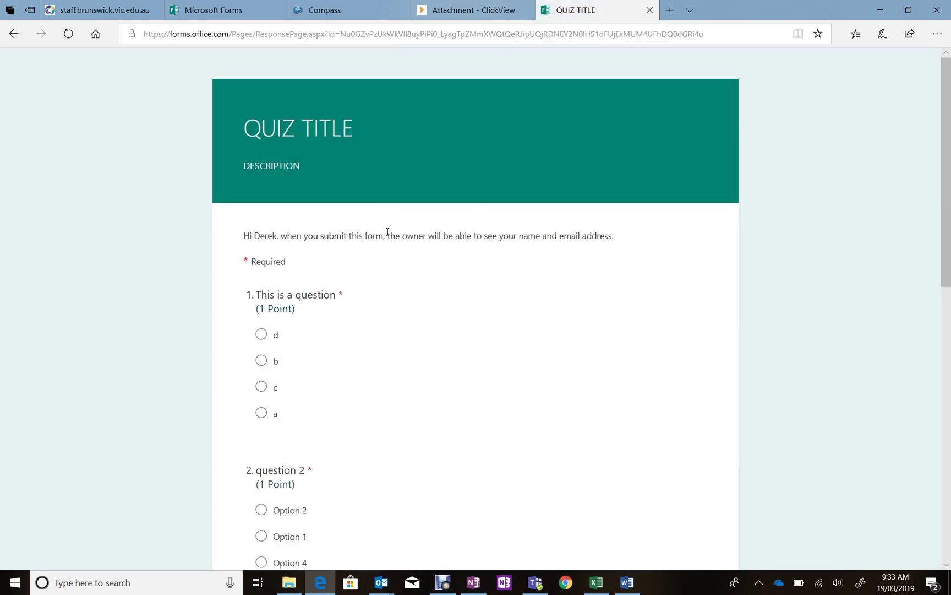
scroll(388, 232, "down", 1)
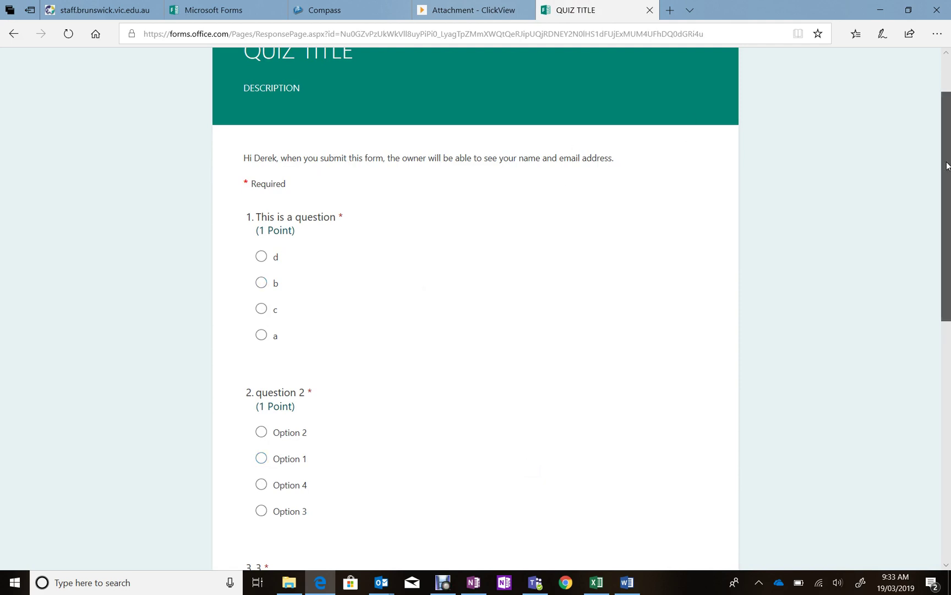
scroll(946, 133, "up", 1)
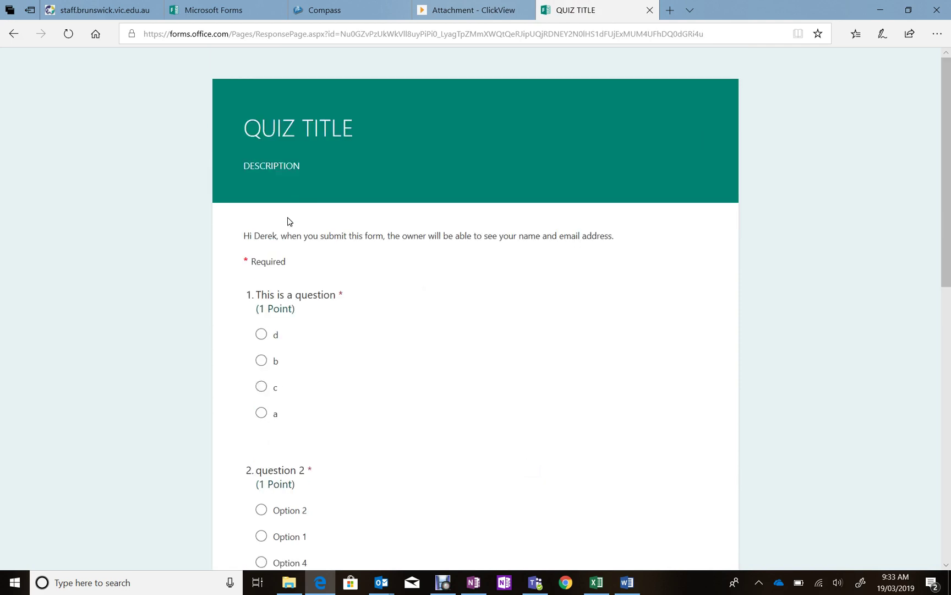
scroll(383, 350, "down", 3)
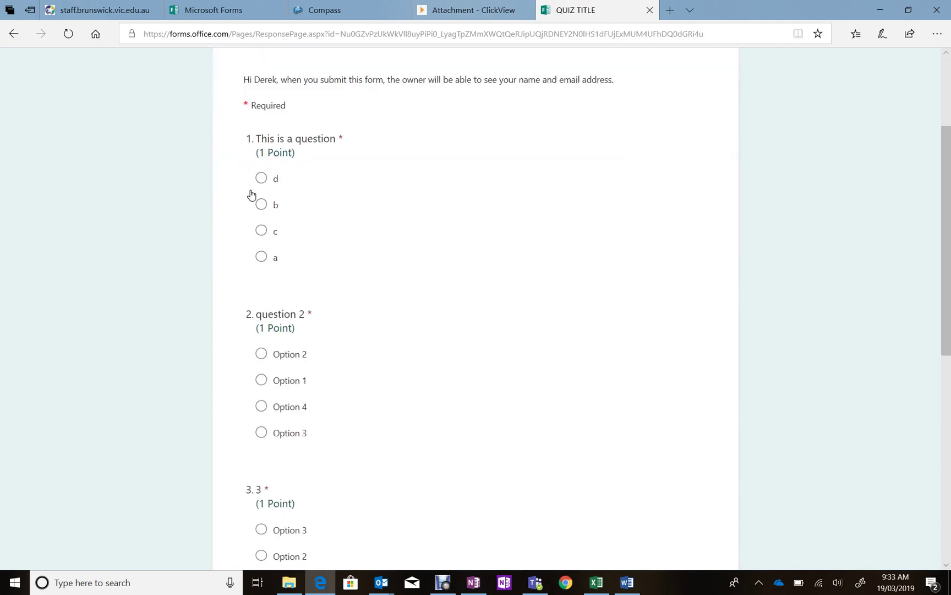
left_click(263, 260)
scroll(364, 329, "down", 1)
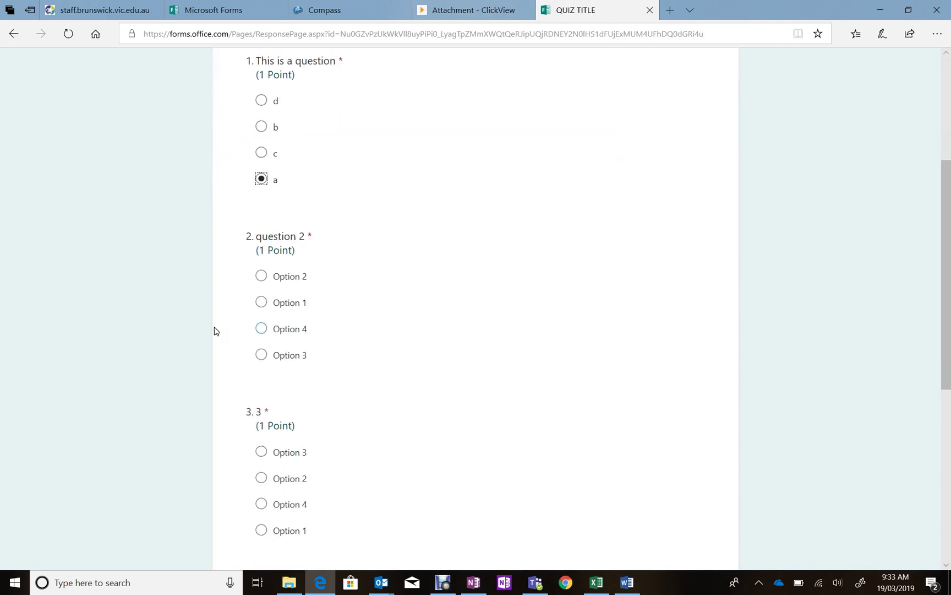
left_click(261, 303)
scroll(503, 369, "down", 2)
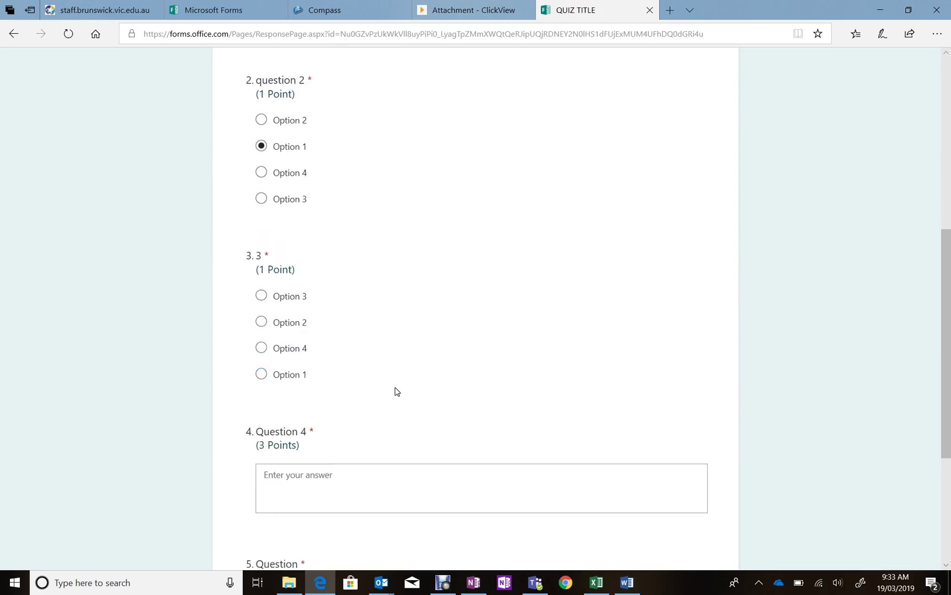
- Try to submit the quiz with "Answer" for question 4 and a rating of 9 for question 5
scroll(396, 391, "down", 2)
left_click(332, 334)
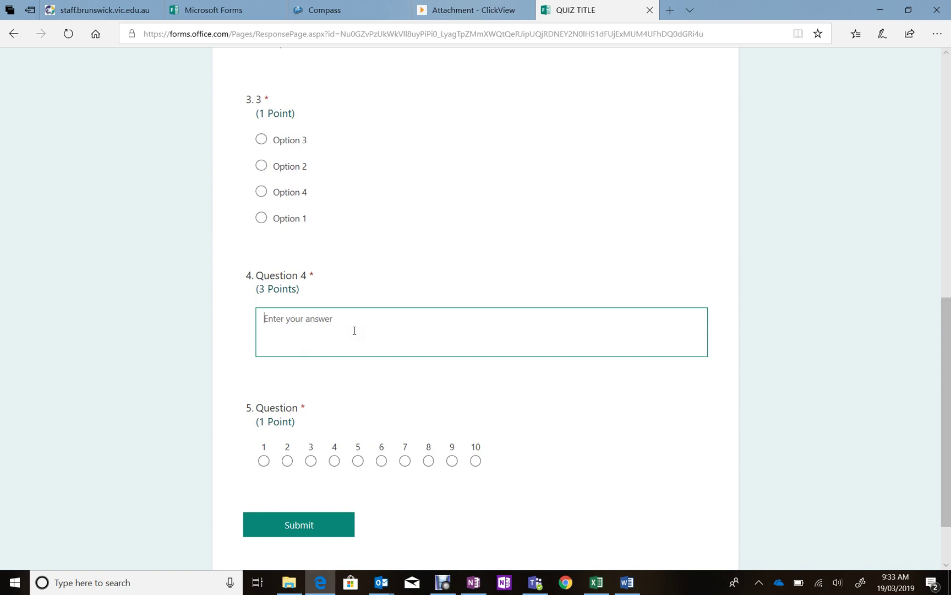
type("Answer")
left_click(452, 461)
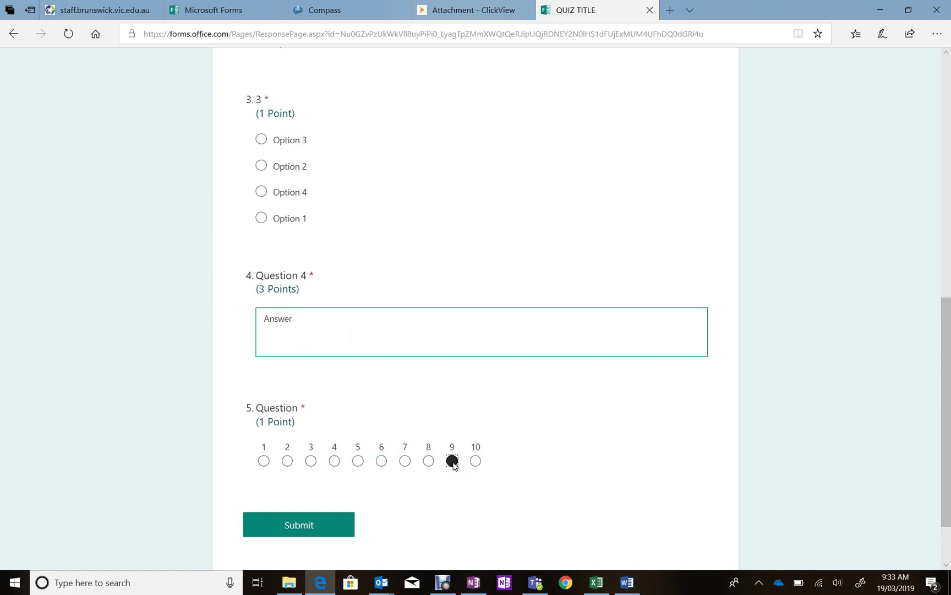
scroll(603, 456, "down", 2)
left_click(303, 462)
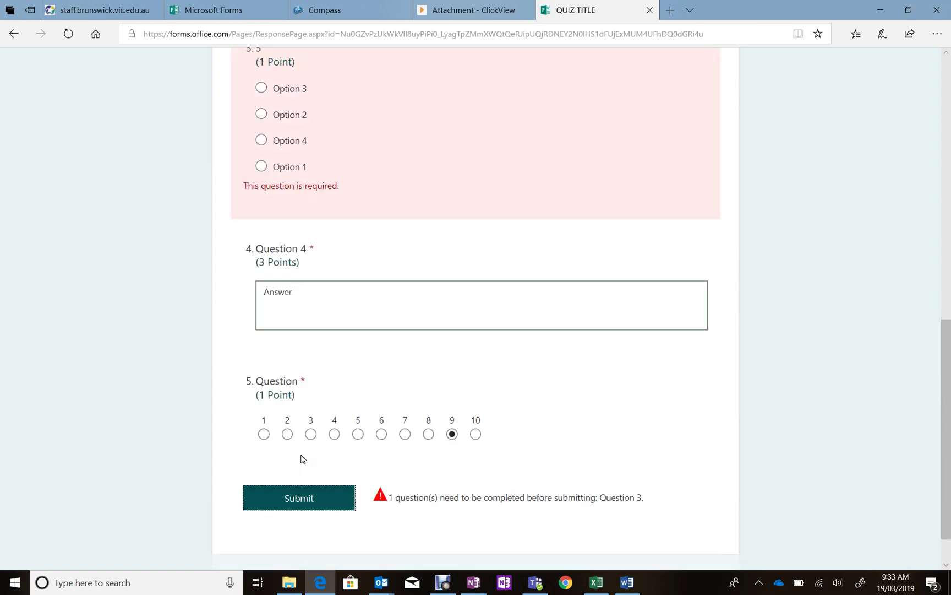
- Answer question 3 with Option 2 and submit the quiz
scroll(686, 266, "up", 2)
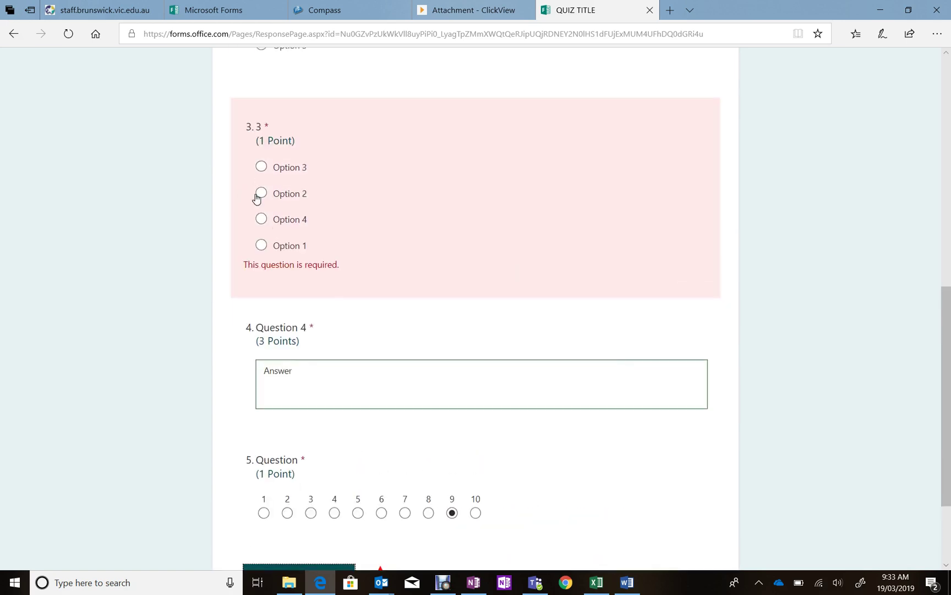
left_click(261, 192)
scroll(669, 348, "down", 2)
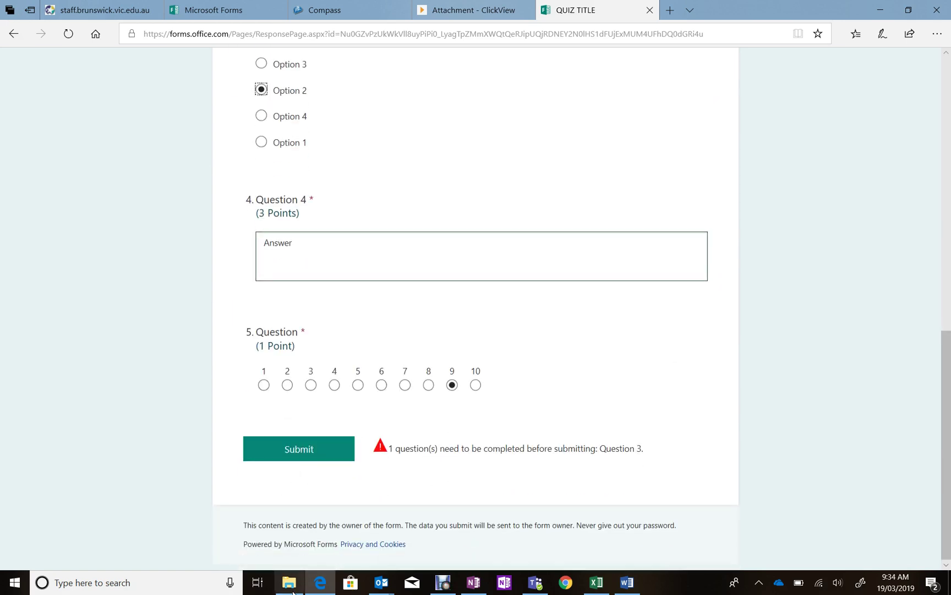
left_click(306, 456)
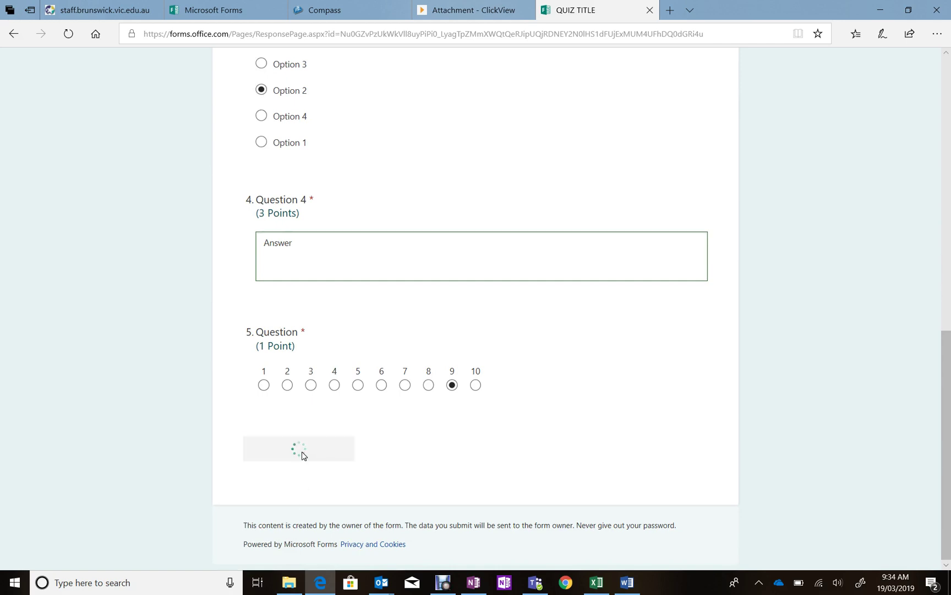
- View the submitted quiz's results and examine the score, correct answers and feedback for each question
left_click(321, 282)
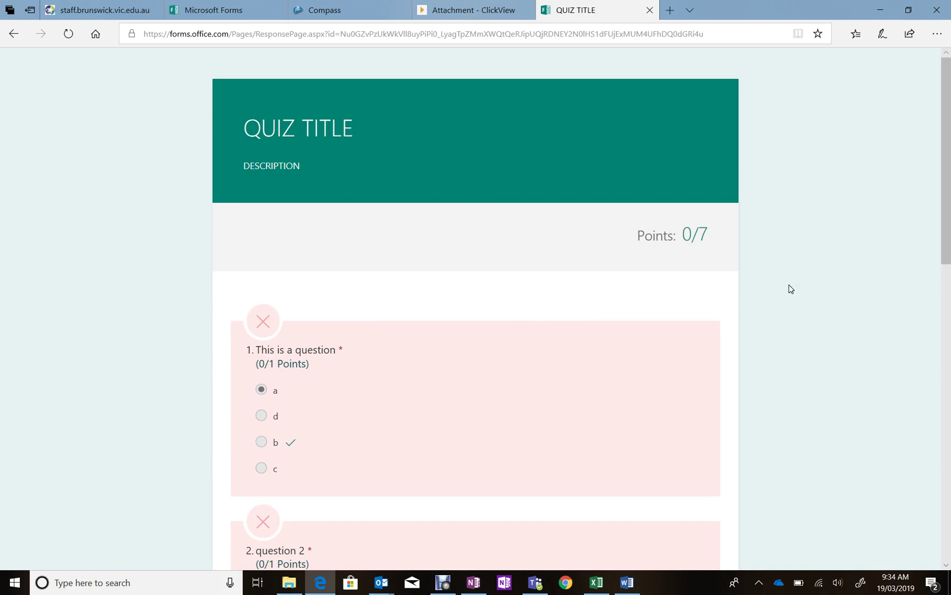
scroll(788, 286, "down", 3)
scroll(788, 287, "up", 3)
scroll(468, 334, "down", 2)
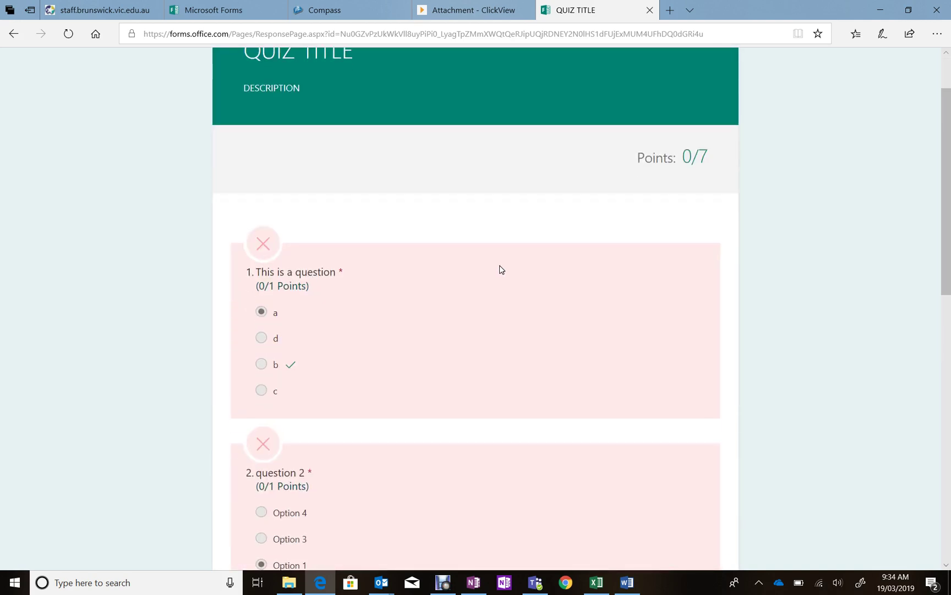
scroll(556, 269, "down", 6)
scroll(556, 270, "down", 5)
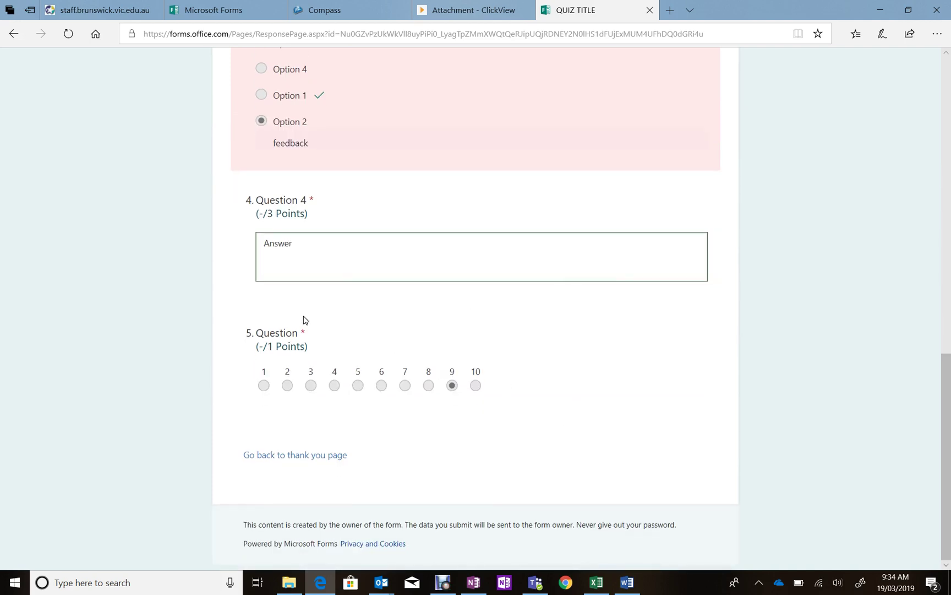
key("Home")
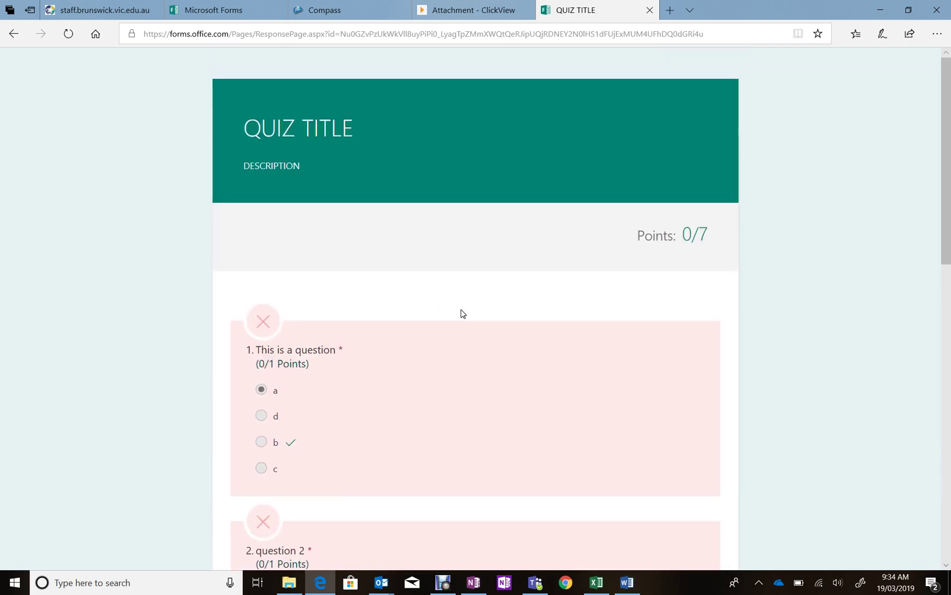
- Back in the form editor, show the quiz's responses and examine the summary and charts for all five questions
left_click(213, 10)
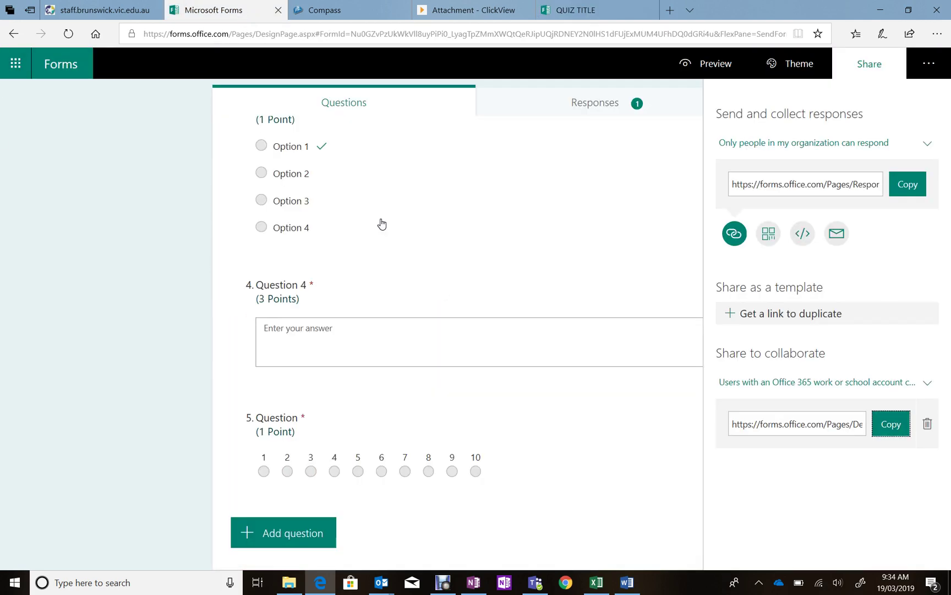
left_click(639, 110)
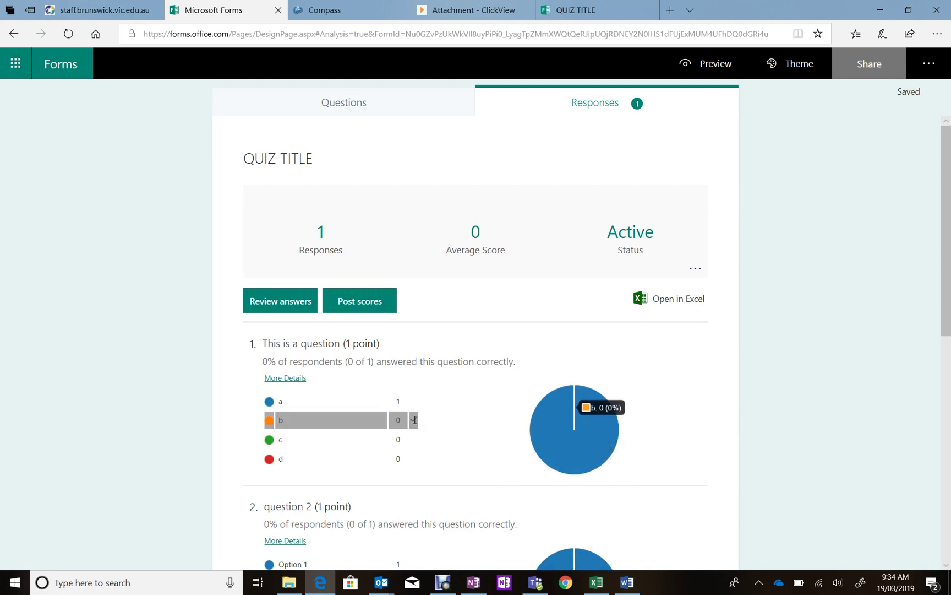
scroll(807, 377, "down", 4)
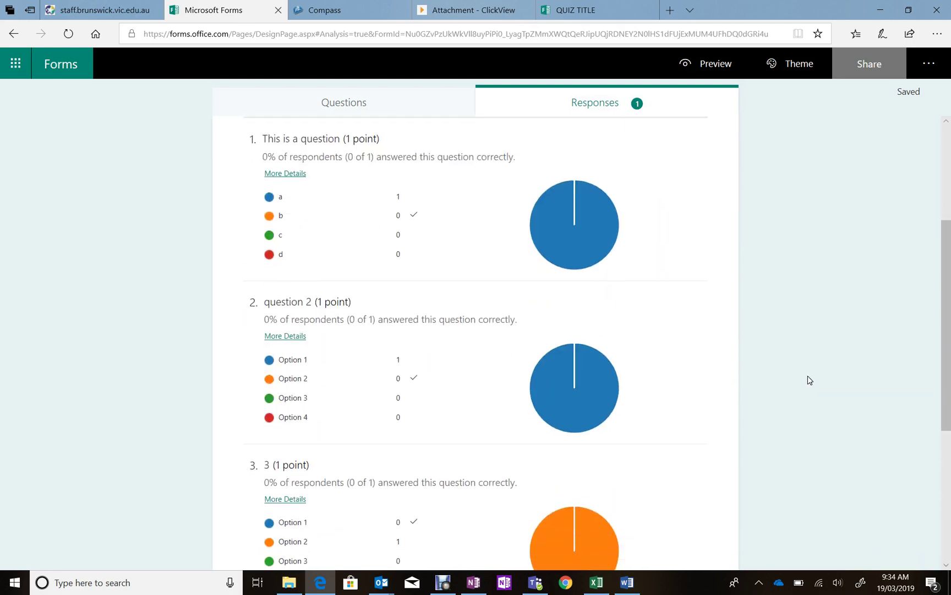
scroll(808, 376, "down", 5)
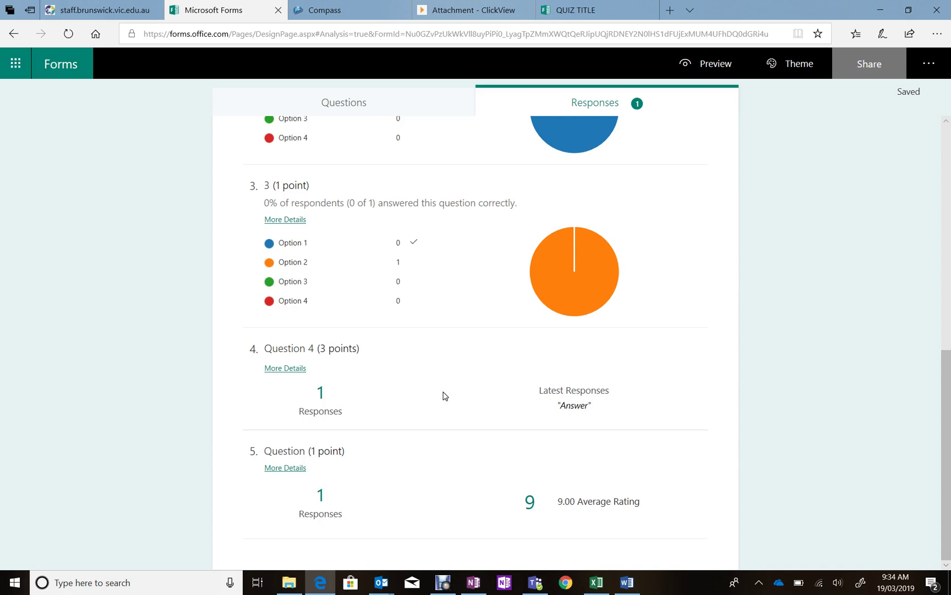
scroll(317, 364, "up", 9)
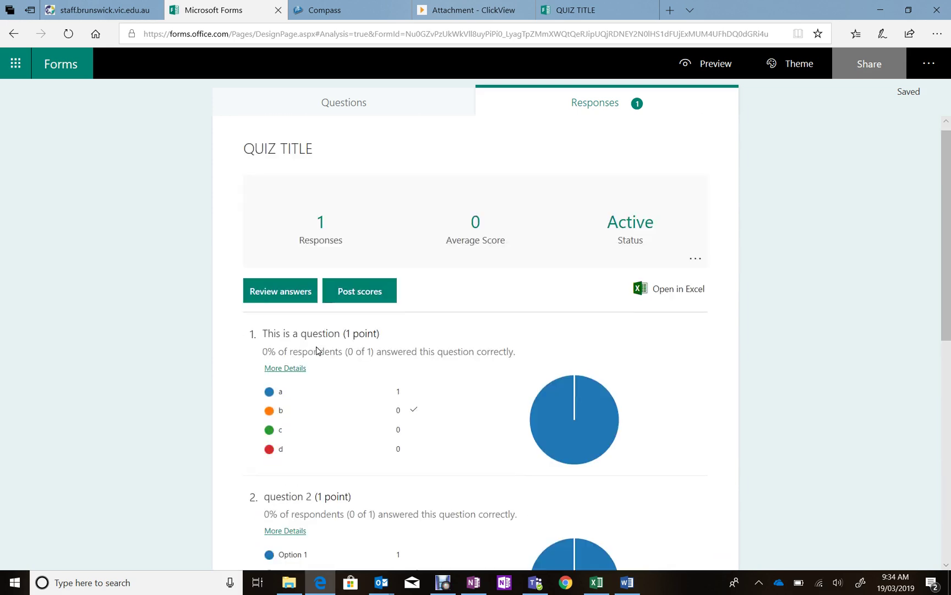
- Open the respondent's answers for review and show the feedback box for the whole quiz
left_click(299, 306)
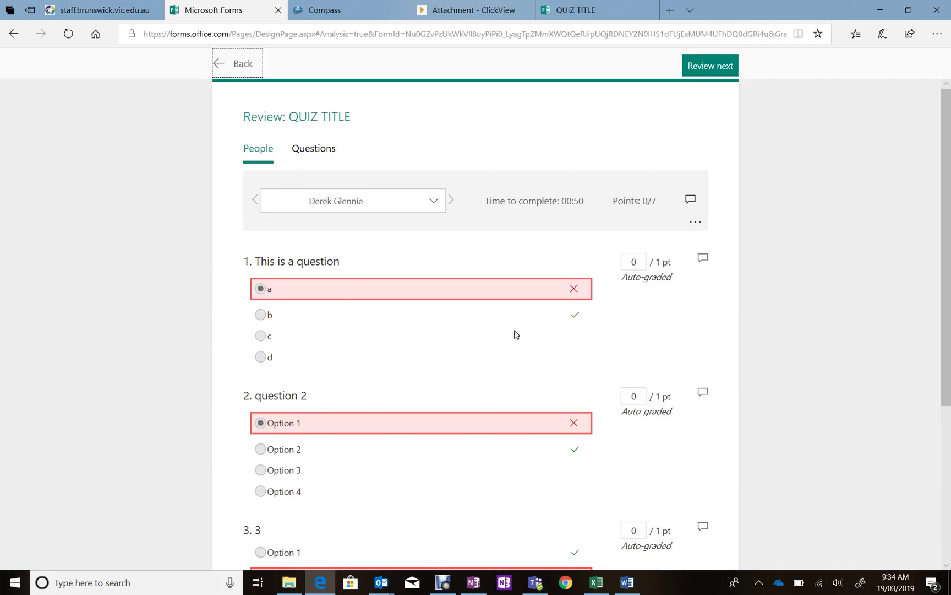
scroll(486, 353, "down", 2)
scroll(485, 341, "up", 2)
left_click(690, 200)
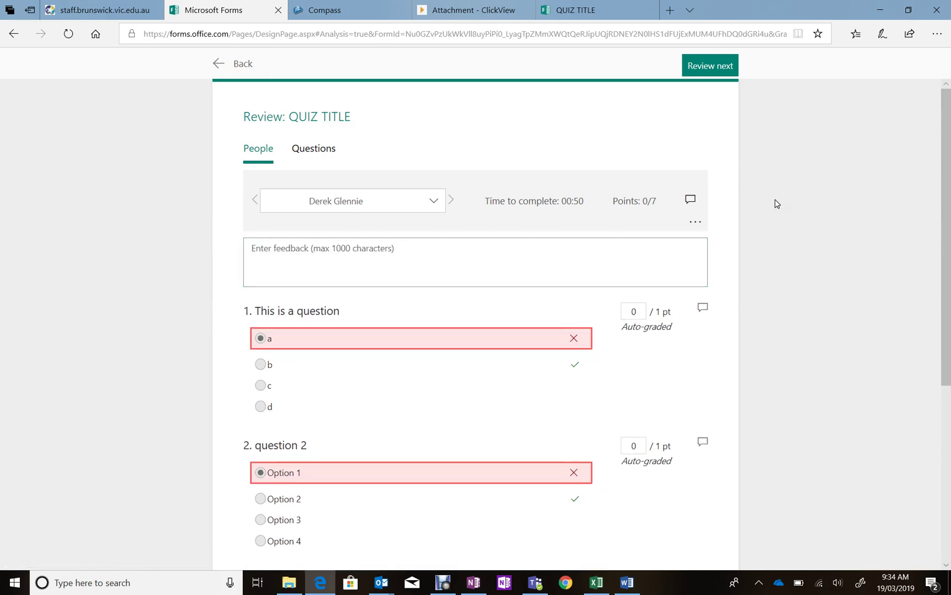
- Award the respondent 1 point for question 4 and 1 point for question 5
scroll(776, 204, "down", 5)
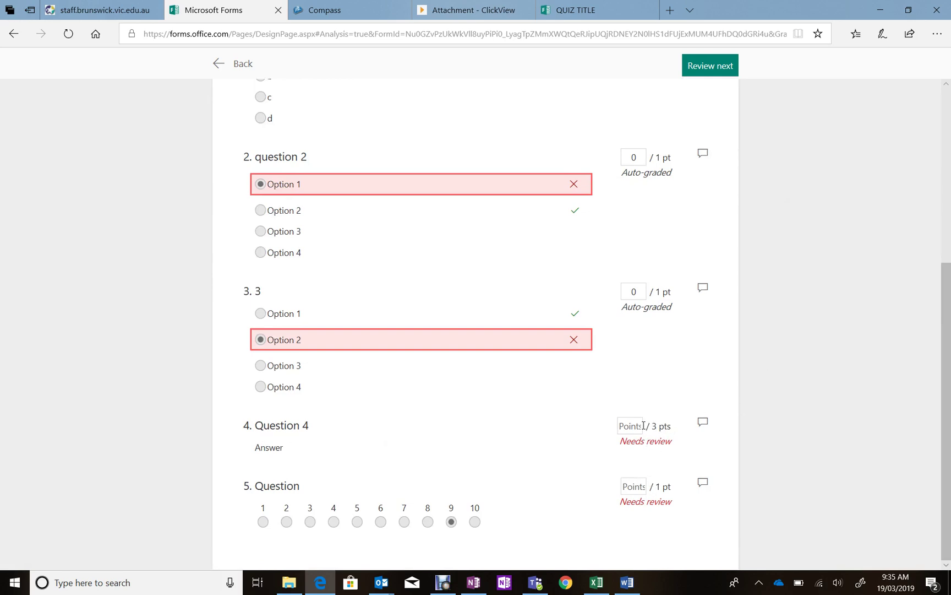
left_click(643, 426)
type("1")
left_click(638, 483)
type("1")
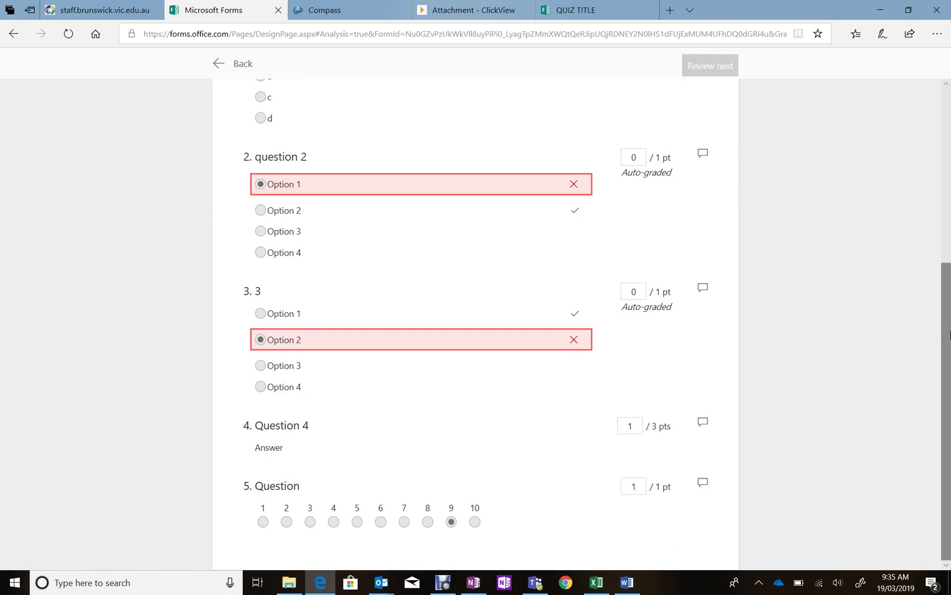
scroll(949, 334, "up", 5)
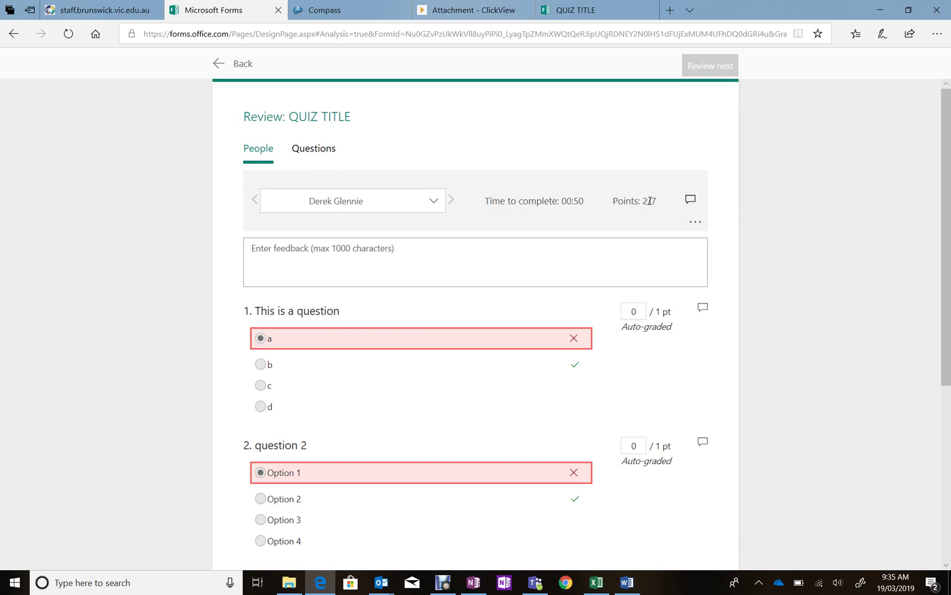
- Review the answers by question from question 1 through question 4, and return to the review by person
left_click(320, 157)
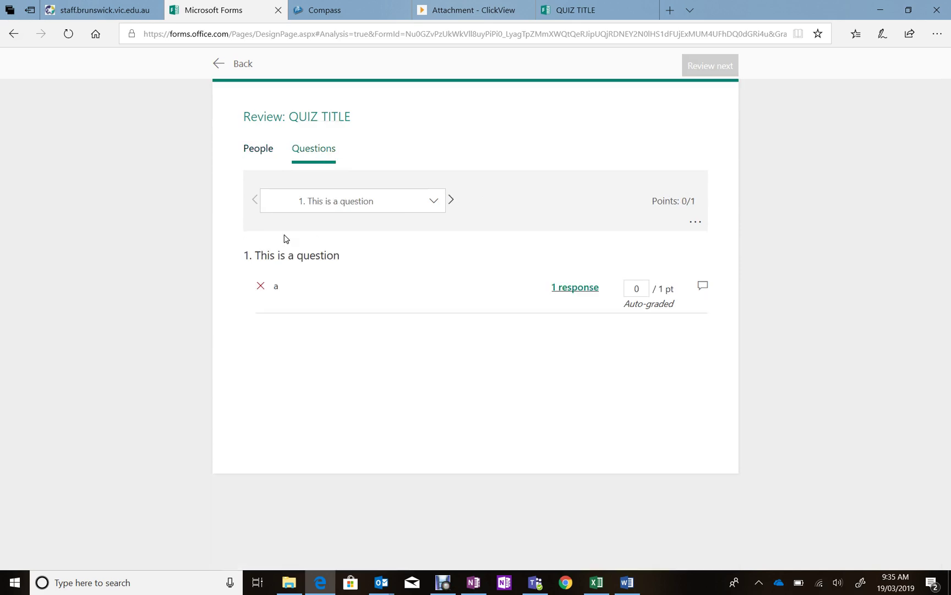
left_click(452, 202)
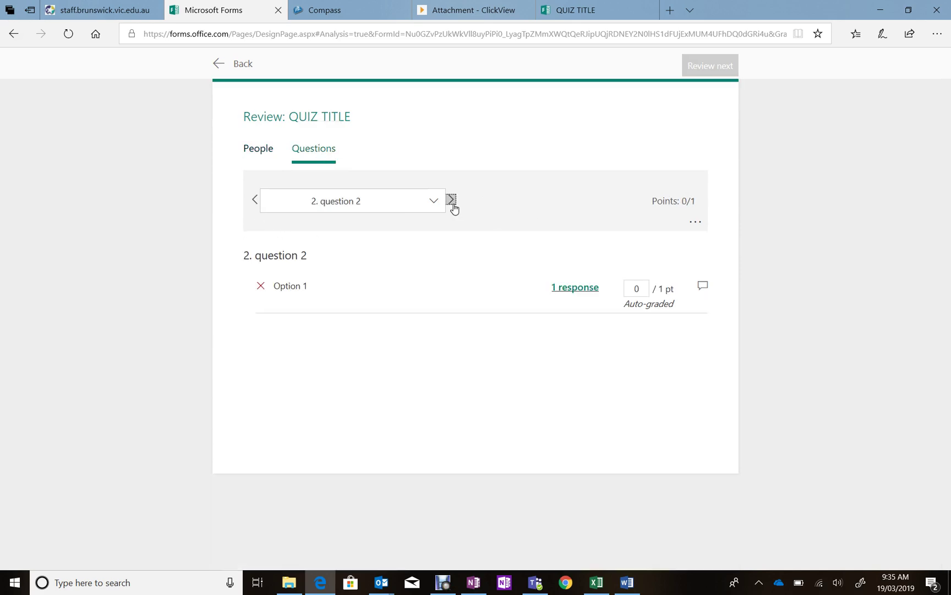
left_click(452, 203)
left_click(452, 202)
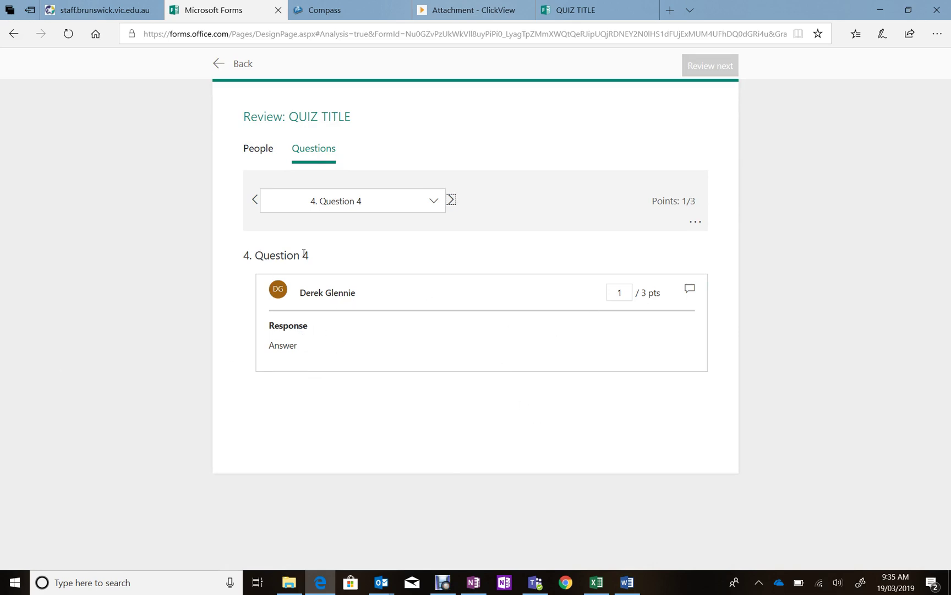
left_click(258, 153)
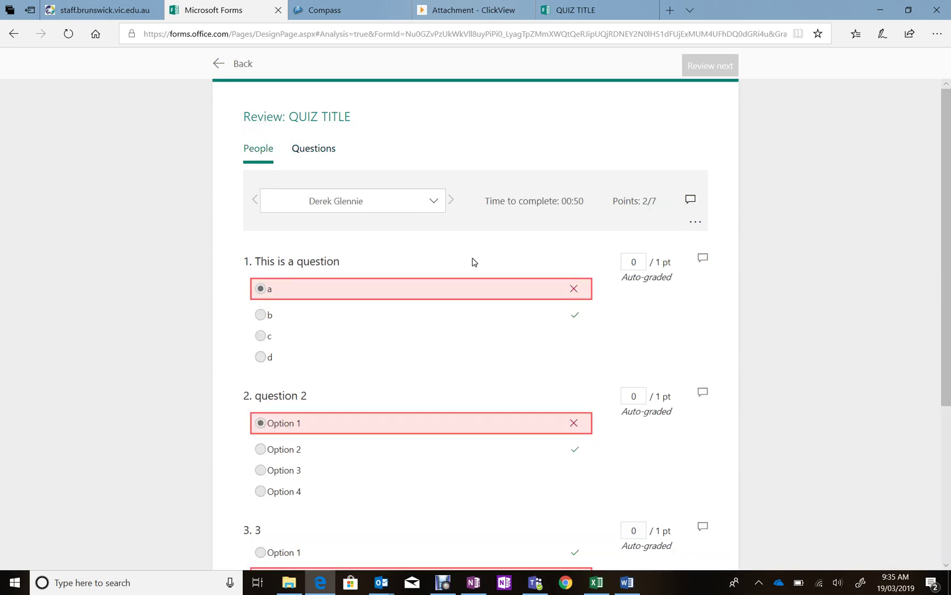
- Leave the answer review and look through the response summary of all questions again
left_click(234, 71)
scroll(501, 336, "down", 9)
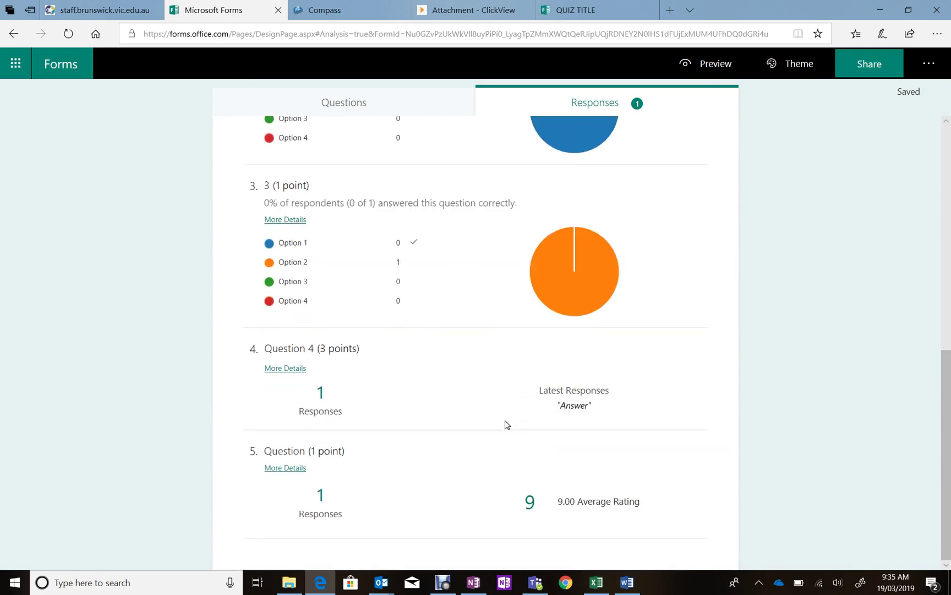
scroll(360, 424, "up", 10)
scroll(360, 424, "down", 3)
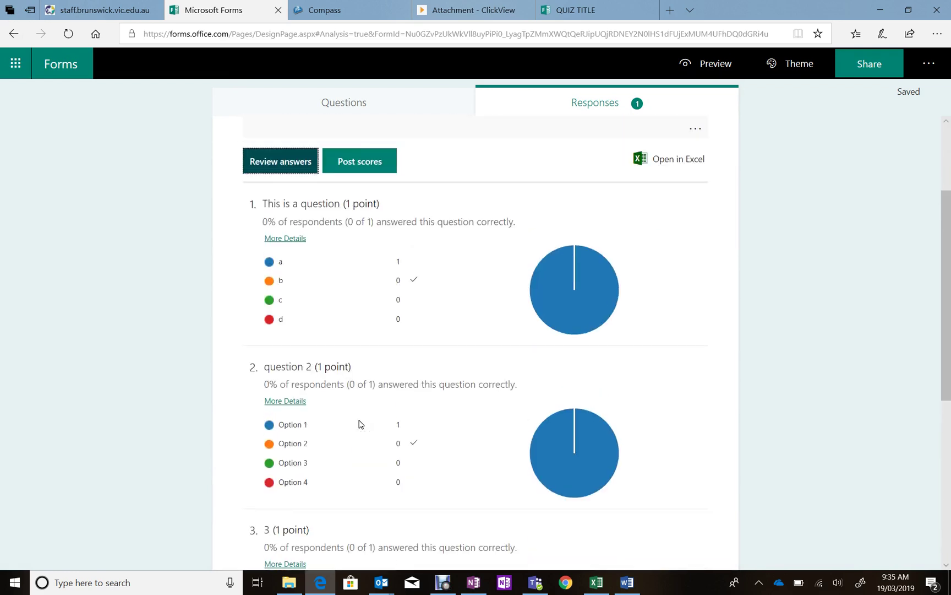
scroll(361, 424, "up", 3)
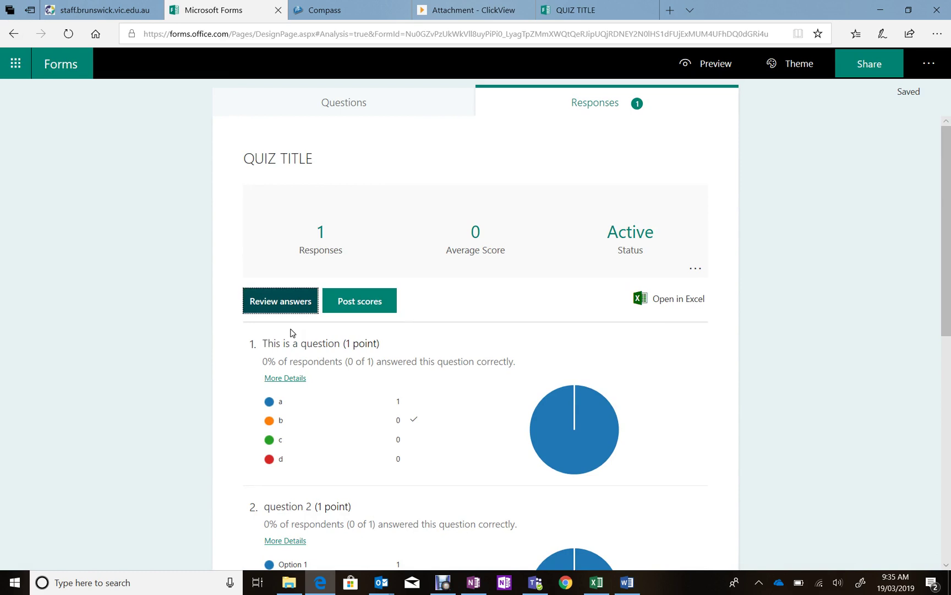
- Open the quiz responses as a workbook in Excel, and return to the response summary in the browser
left_click(662, 300)
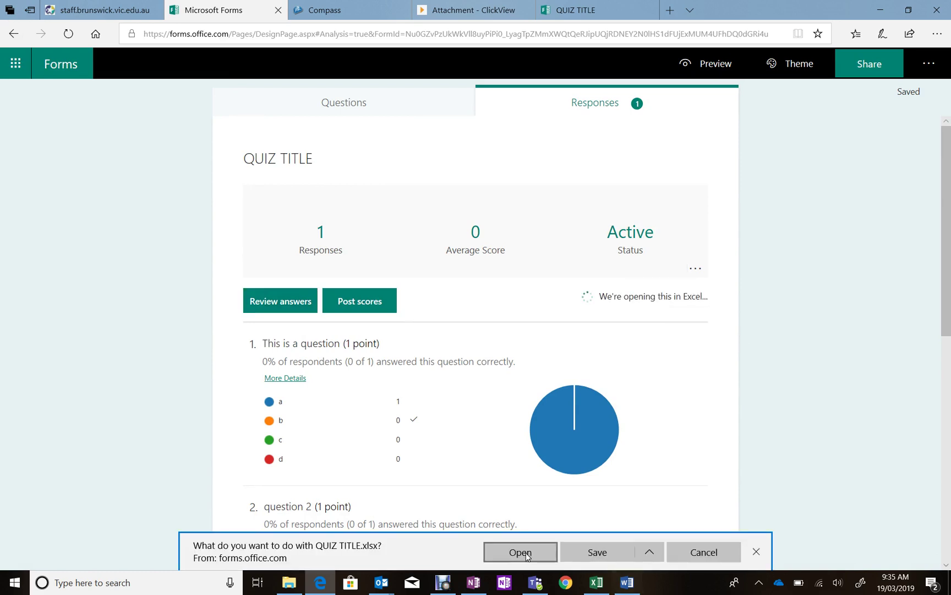
left_click(520, 552)
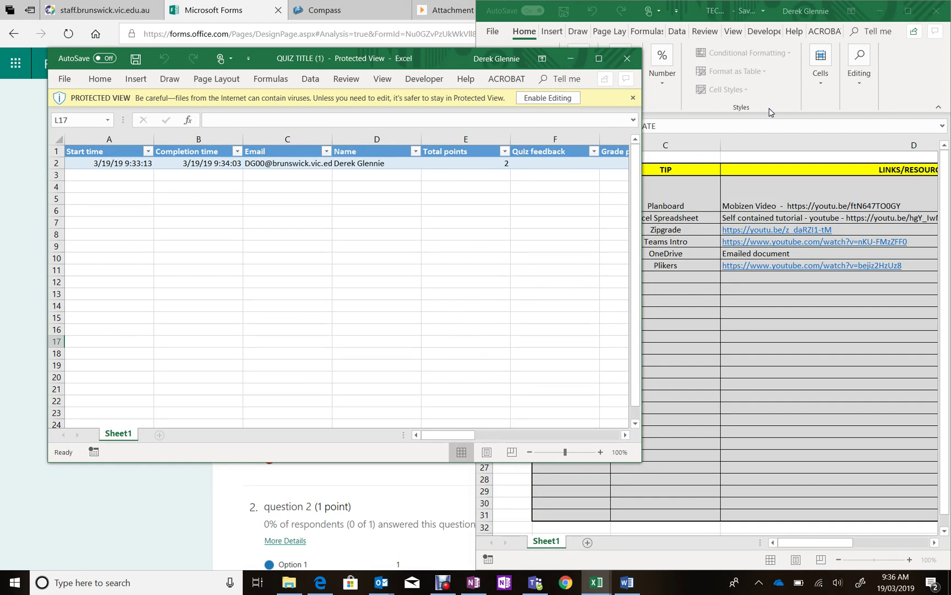
left_click(150, 516)
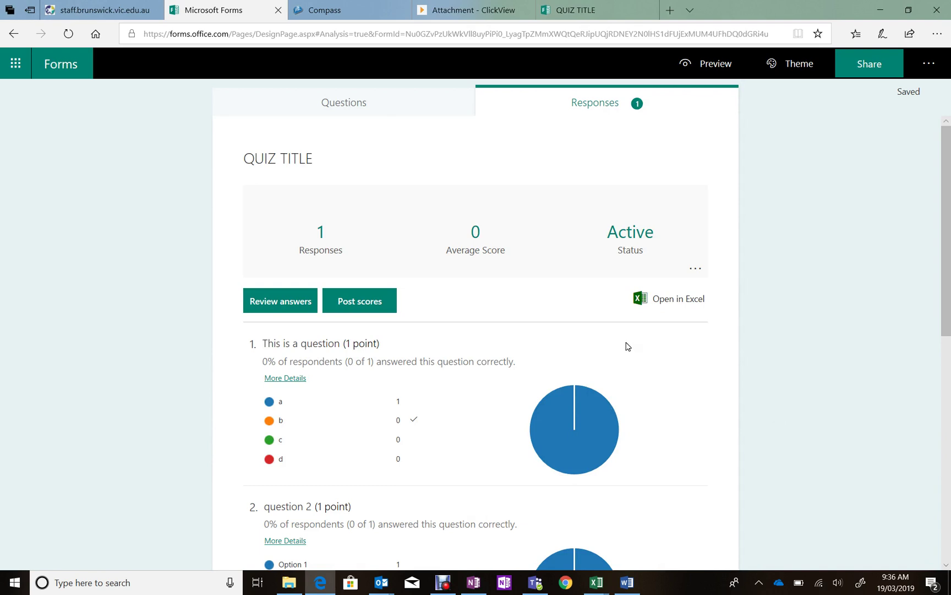
- Open the score posting page, preview the respondent's graded quiz, and return to the response summary without posting
left_click(350, 304)
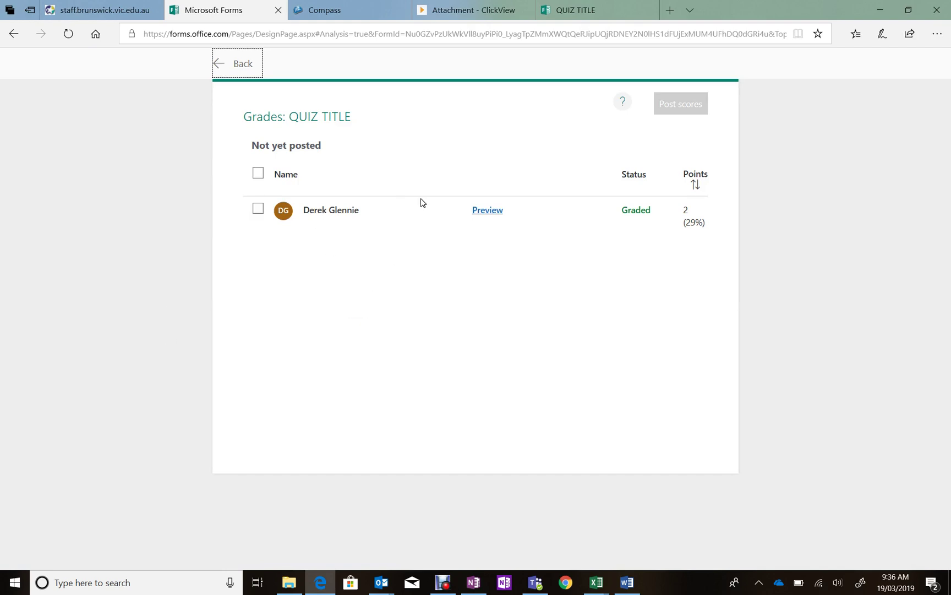
left_click(482, 212)
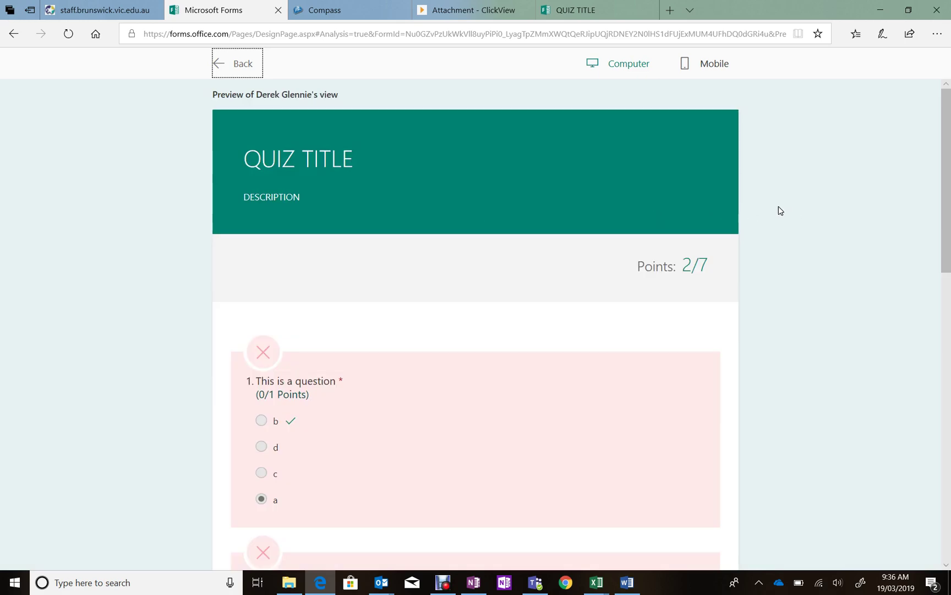
scroll(769, 280, "down", 10)
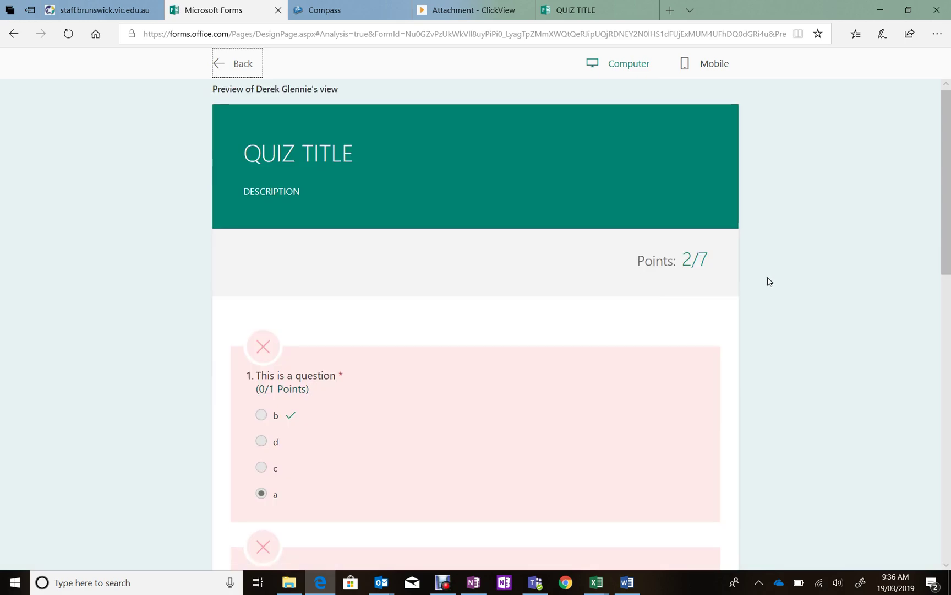
scroll(770, 281, "up", 10)
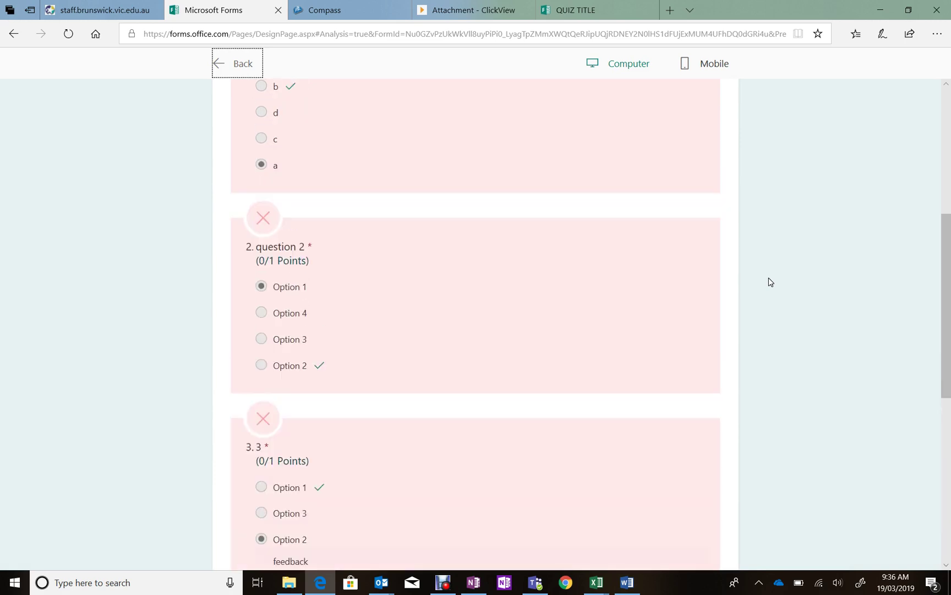
left_click(225, 64)
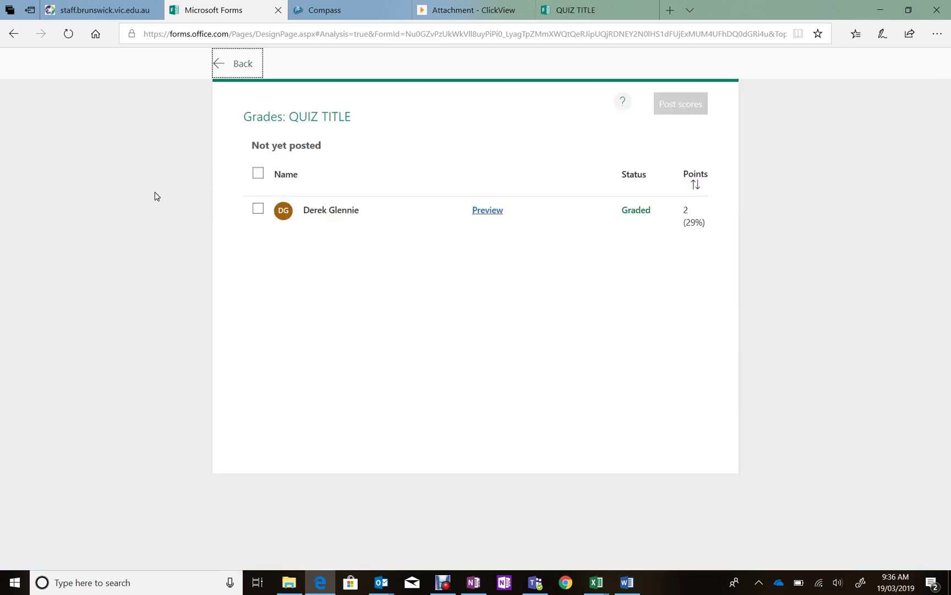
left_click(231, 72)
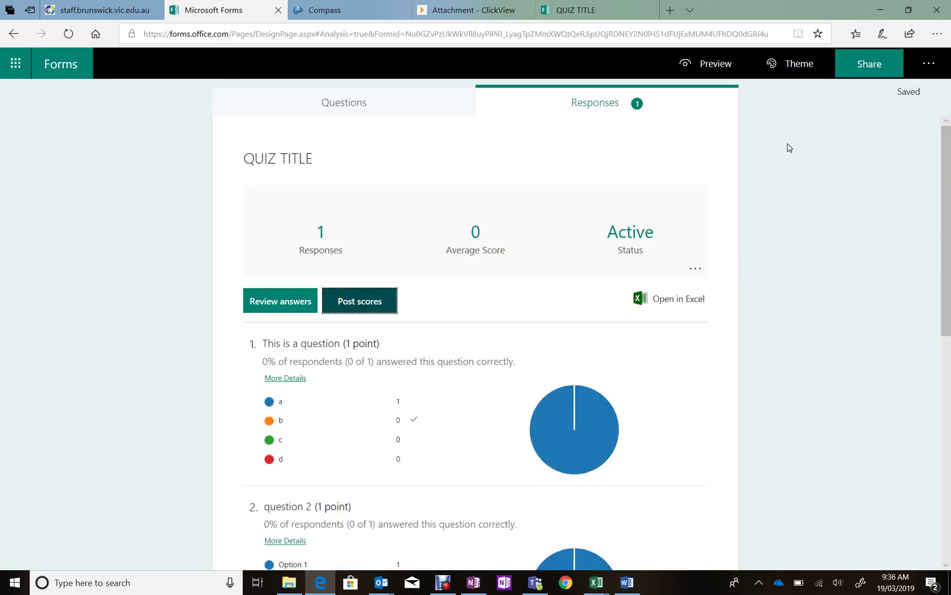
- Go to the list of own forms and reopen the quiz QUIZ TITLE for editing
left_click(87, 71)
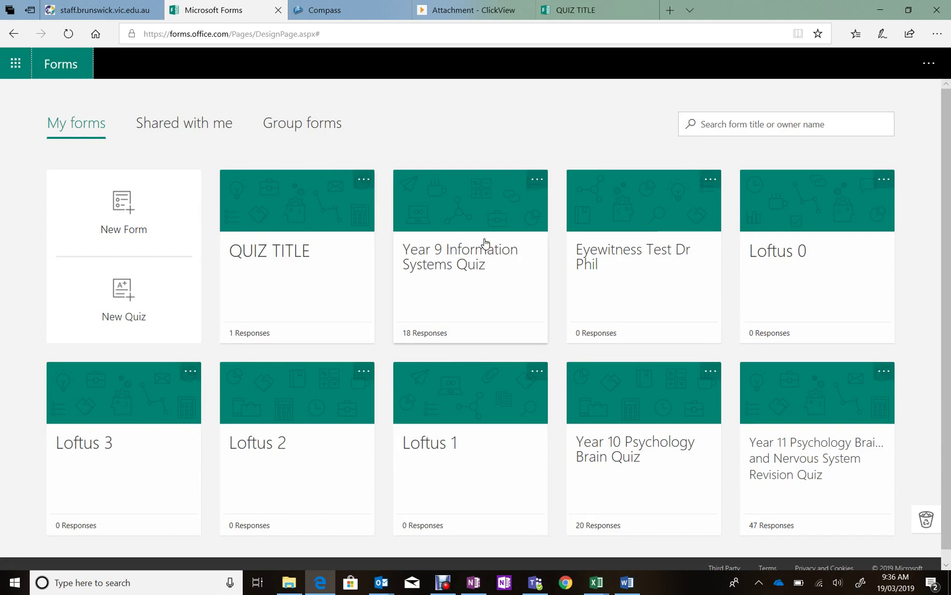
left_click(310, 197)
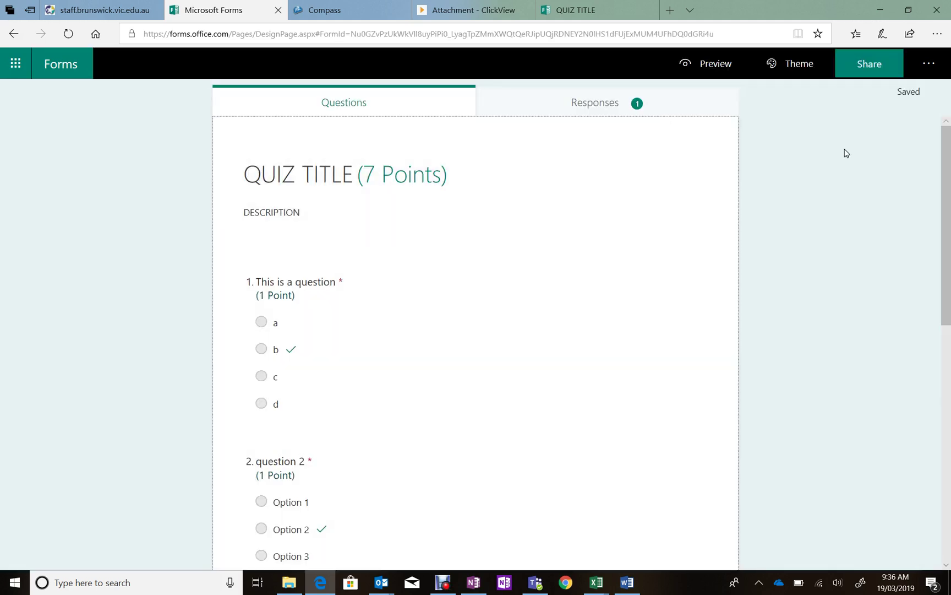
- Look through the quiz settings for results, respondents, responses and notifications, then close them and return to the list of own forms
left_click(928, 64)
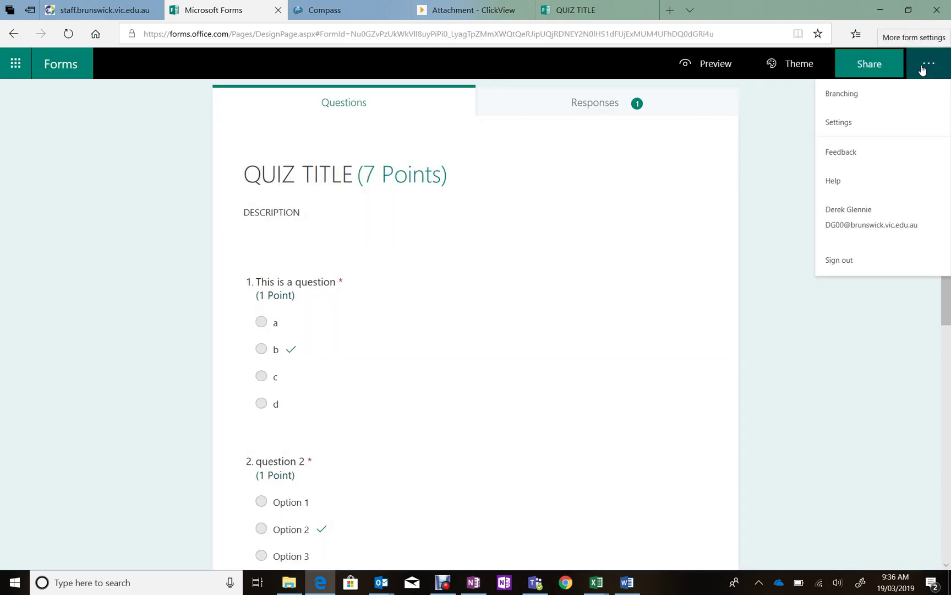
left_click(868, 123)
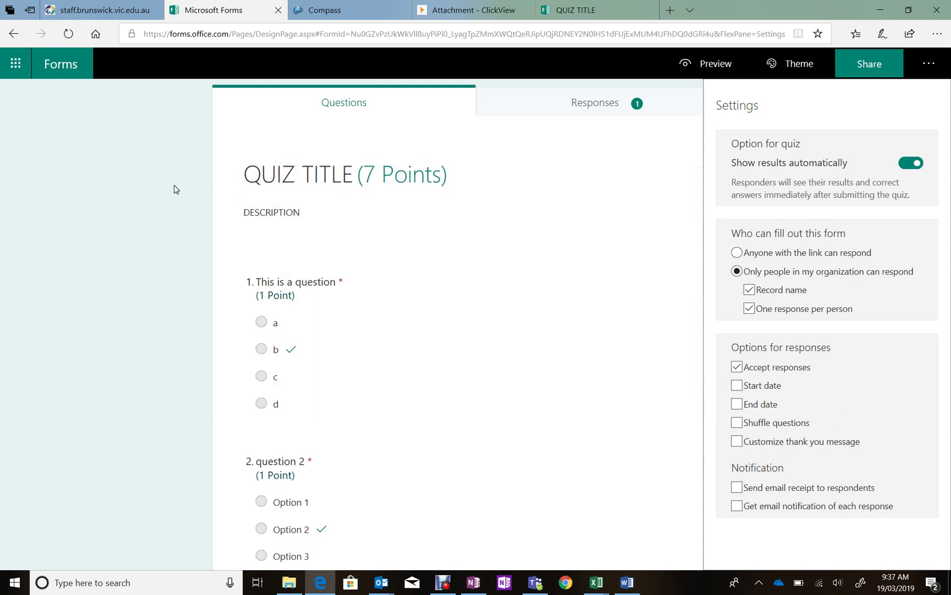
left_click(124, 214)
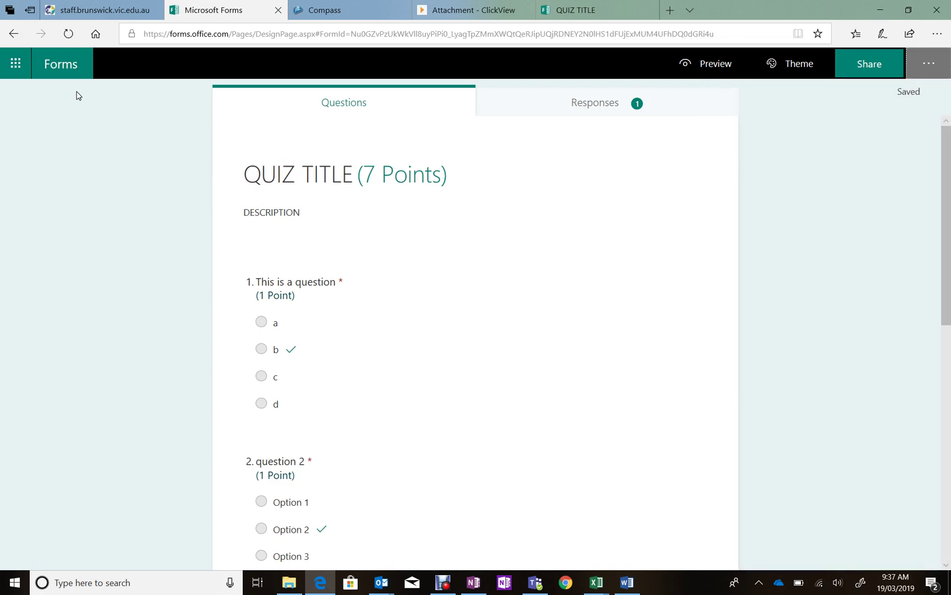
left_click(77, 75)
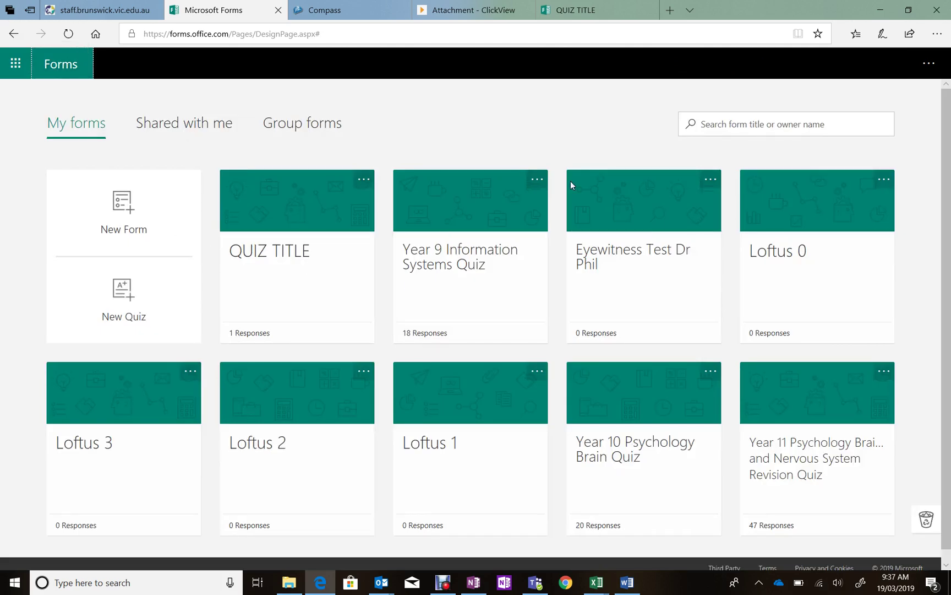
- Reopen QUIZ TITLE, add the respondent message "sdafsdafsdafa" to option d of question 1, and return to the list of own forms
left_click(285, 245)
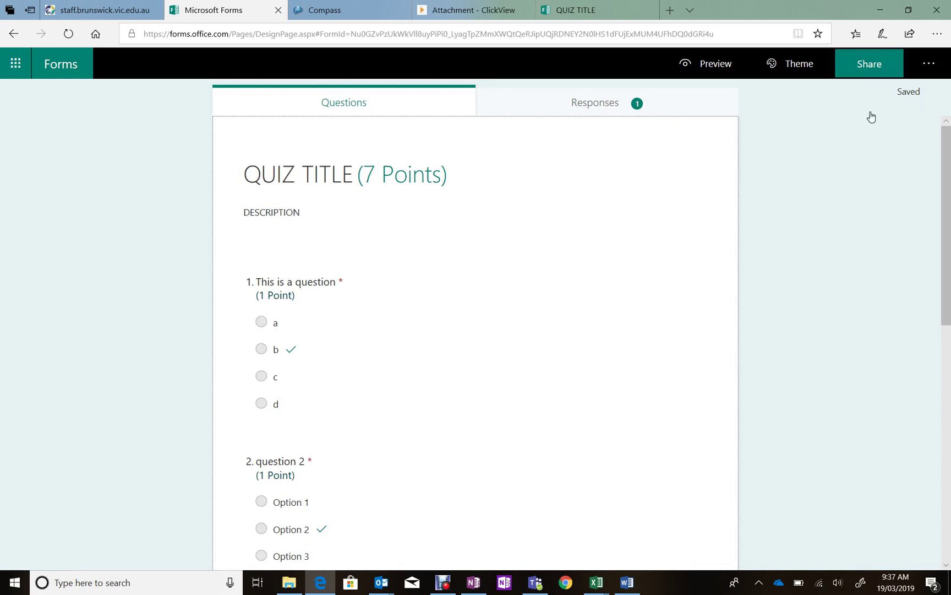
left_click(437, 358)
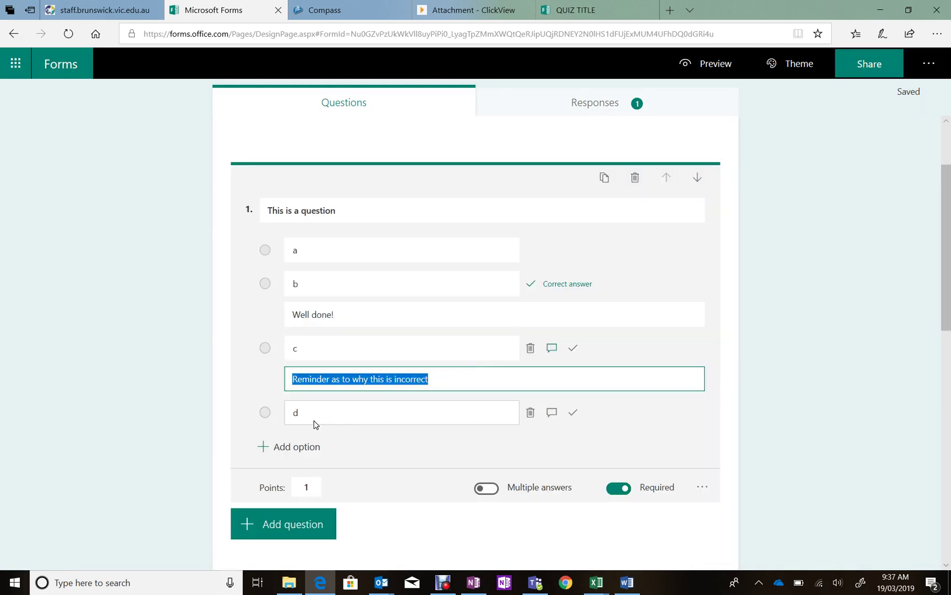
left_click(552, 412)
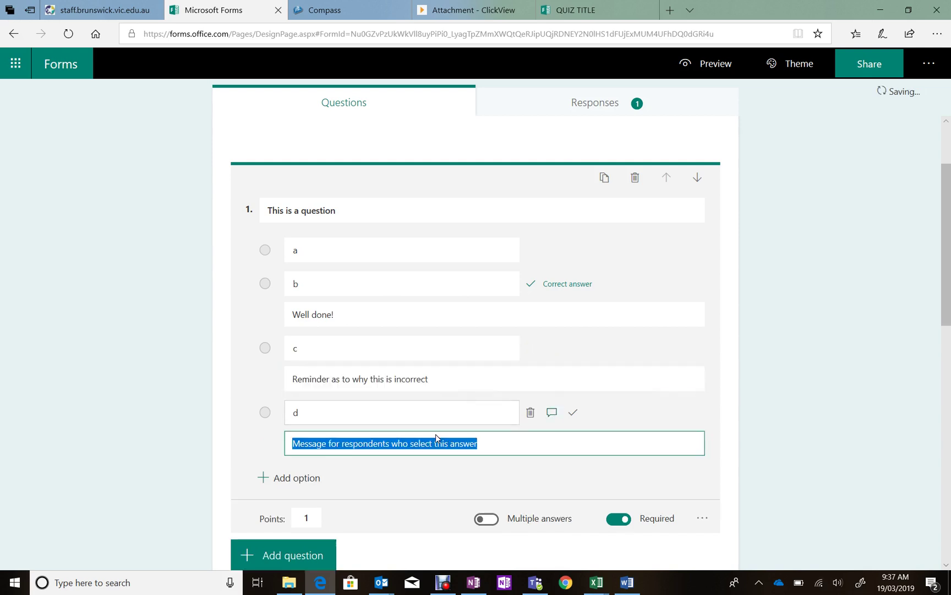
type("sdafsdafsdafa")
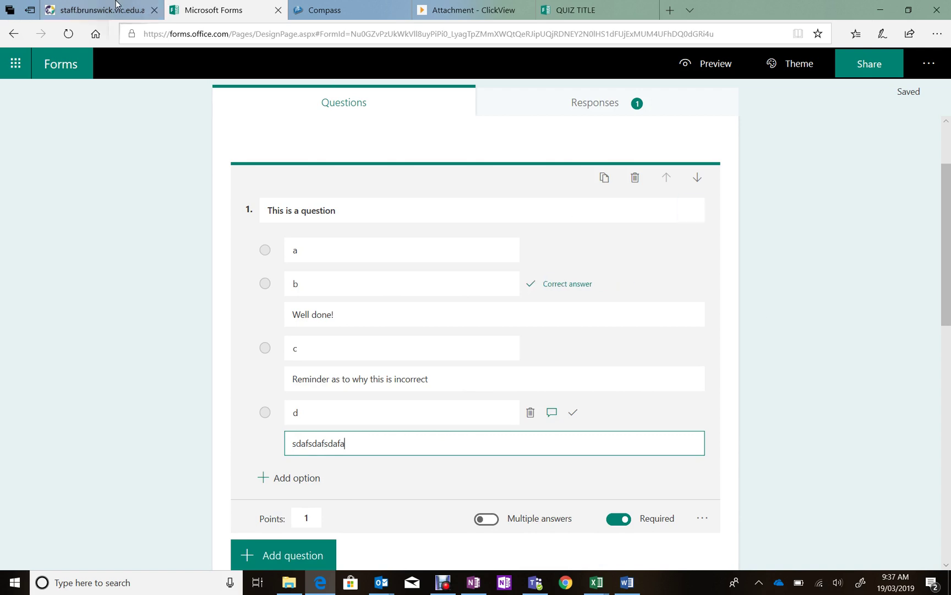
left_click(55, 65)
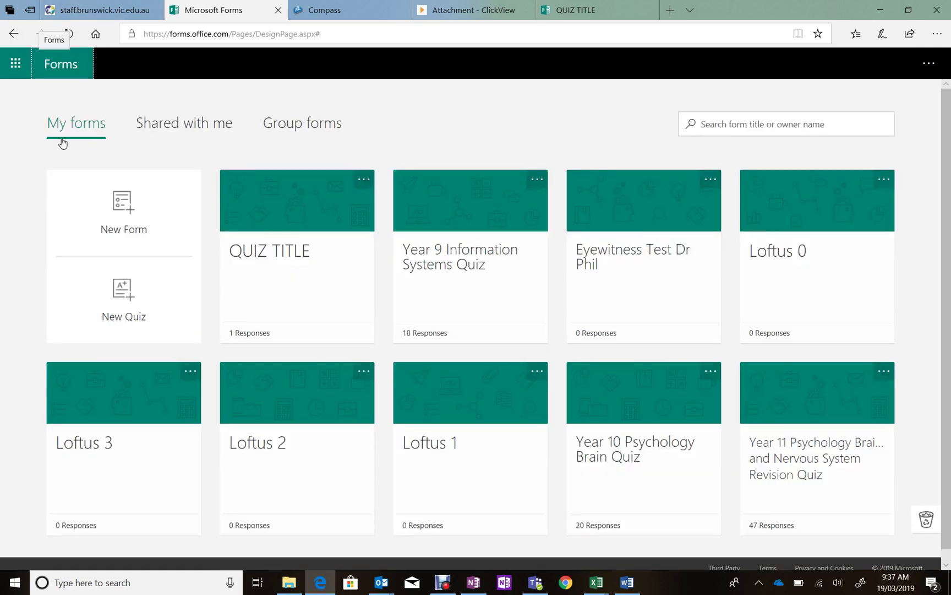
right_click(451, 196)
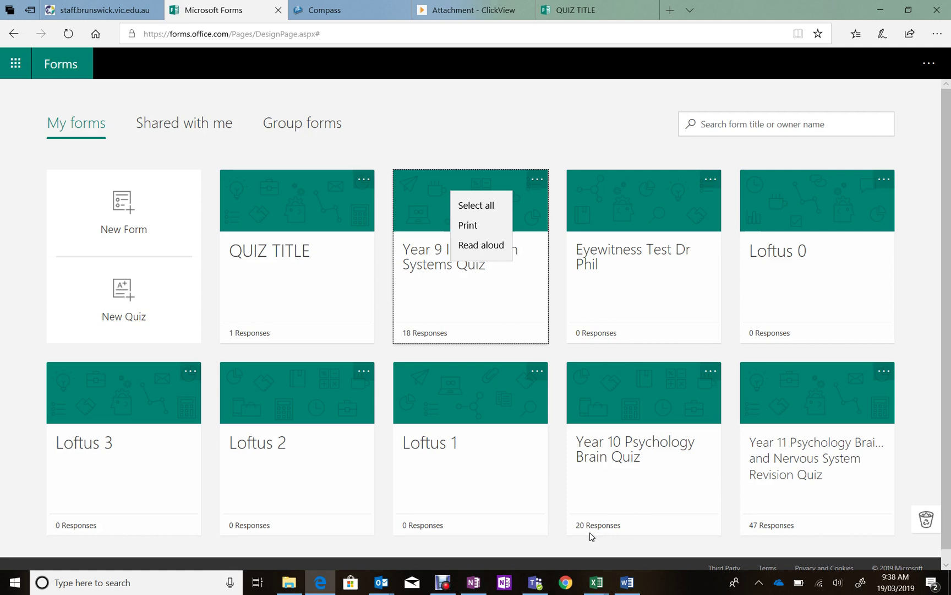
mouse_move(444, 583)
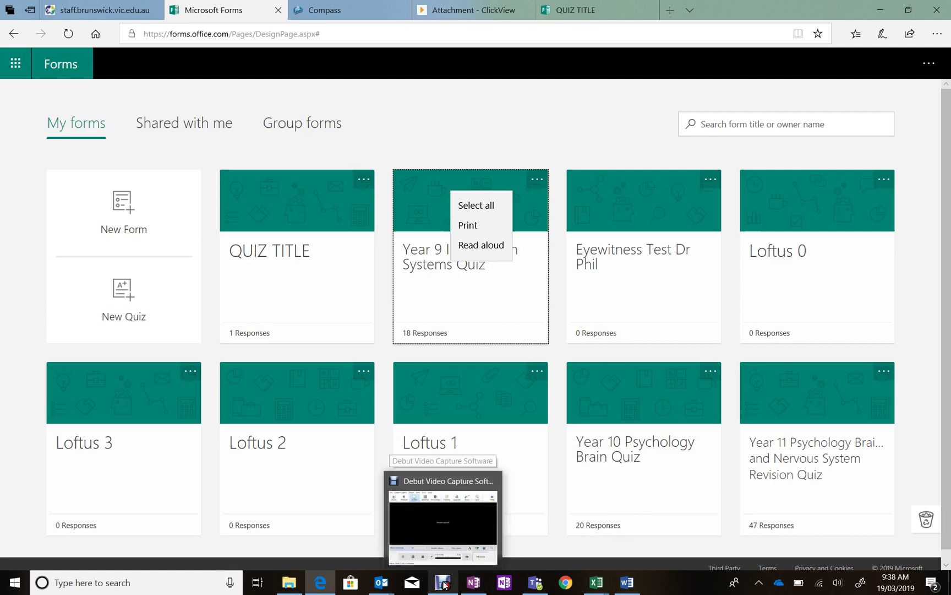